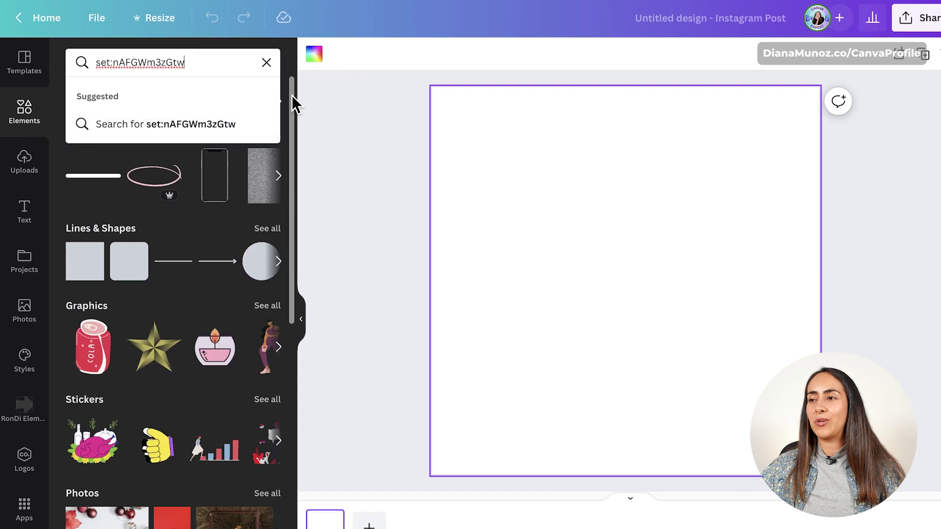
Search the elements library for the collection set:nAFGWm3zGtw and browse its animated abstract shapes
key("Return")
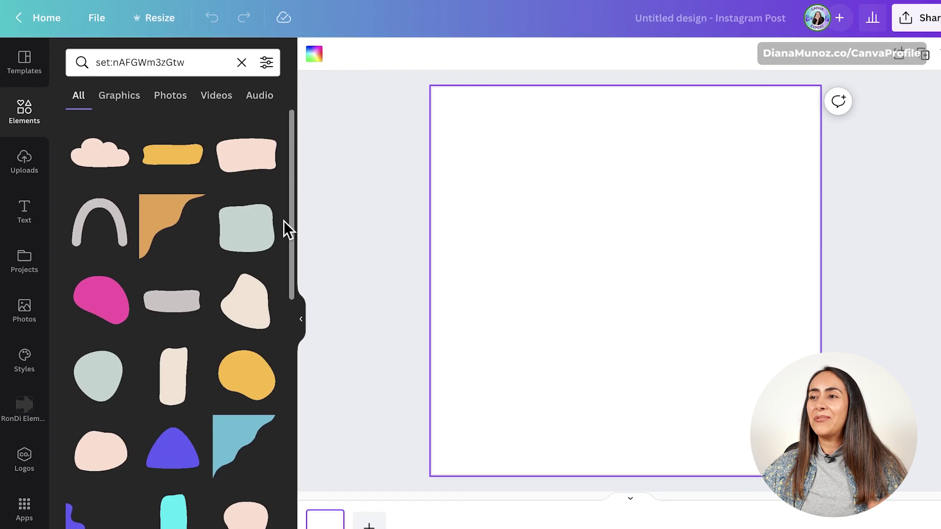
scroll(284, 221, "down", 6)
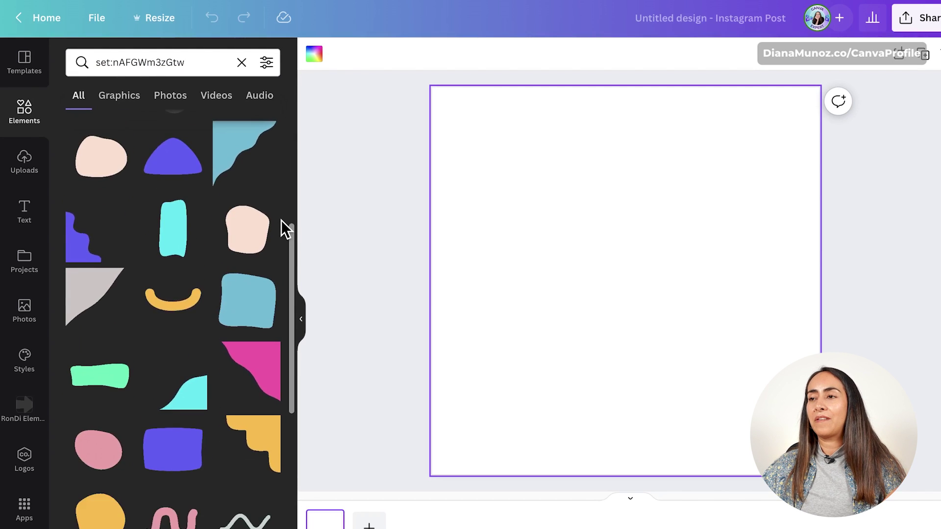
scroll(280, 220, "down", 5)
scroll(281, 219, "down", 2)
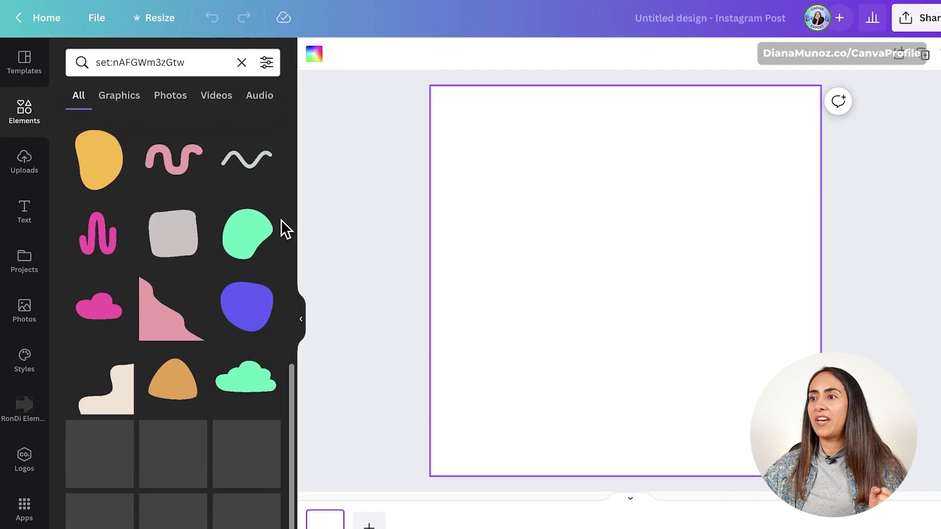
scroll(281, 219, "down", 3)
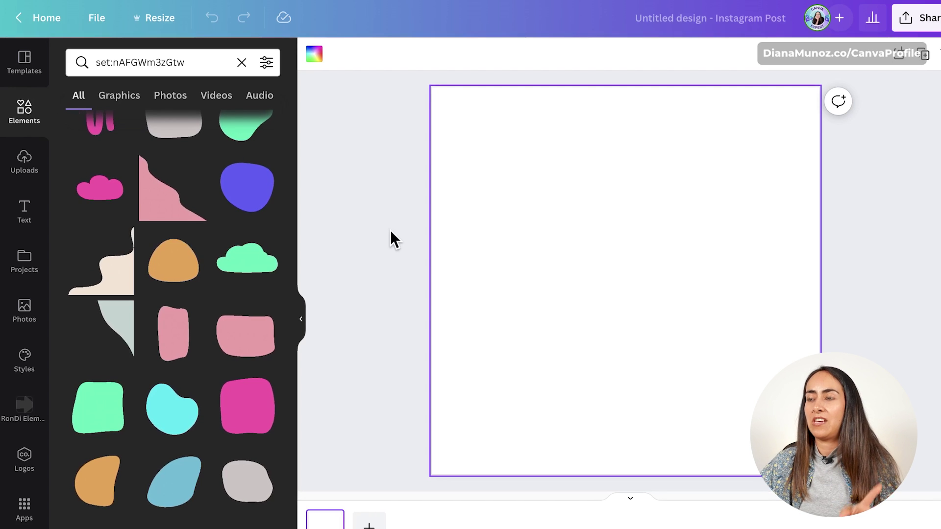
Add the animated pink cloud to the page and recolour it yellow from the Color Pack 2: Dominant Gray brand palette
left_click(107, 194)
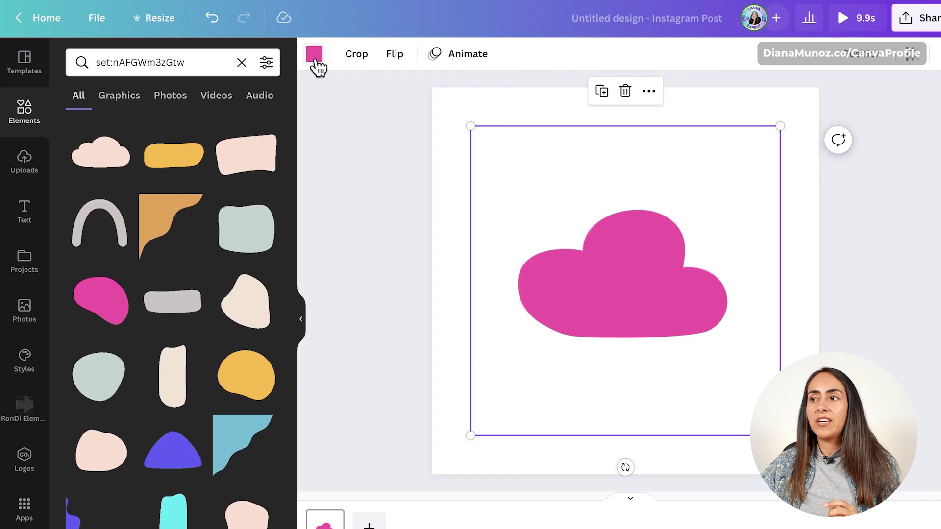
left_click(315, 56)
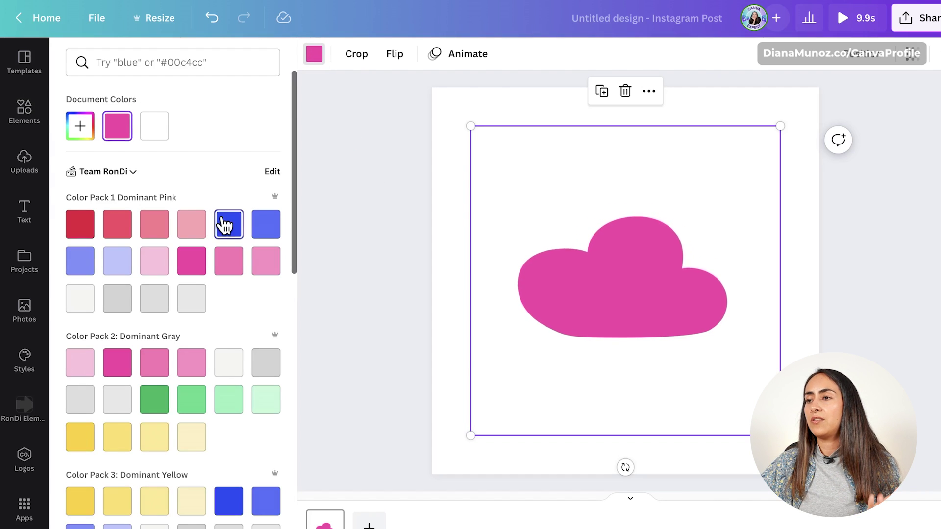
left_click(224, 225)
left_click(87, 228)
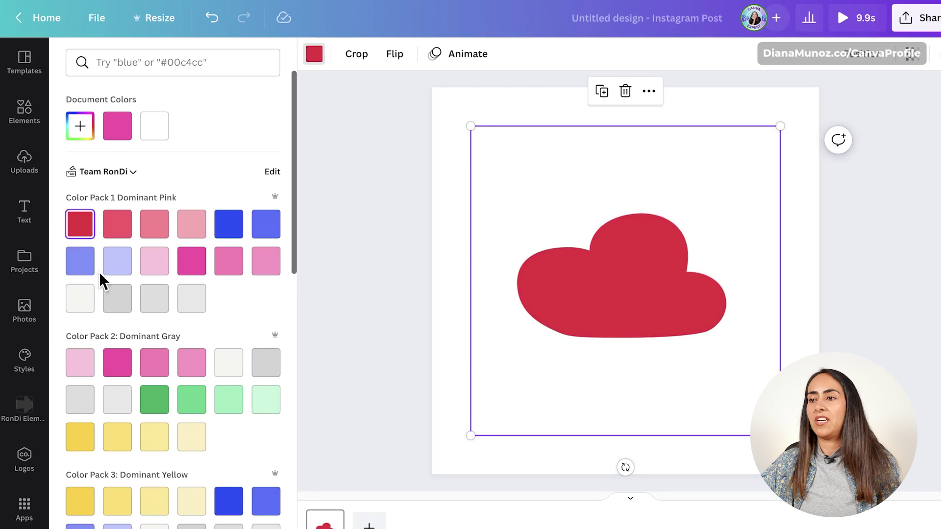
left_click(79, 438)
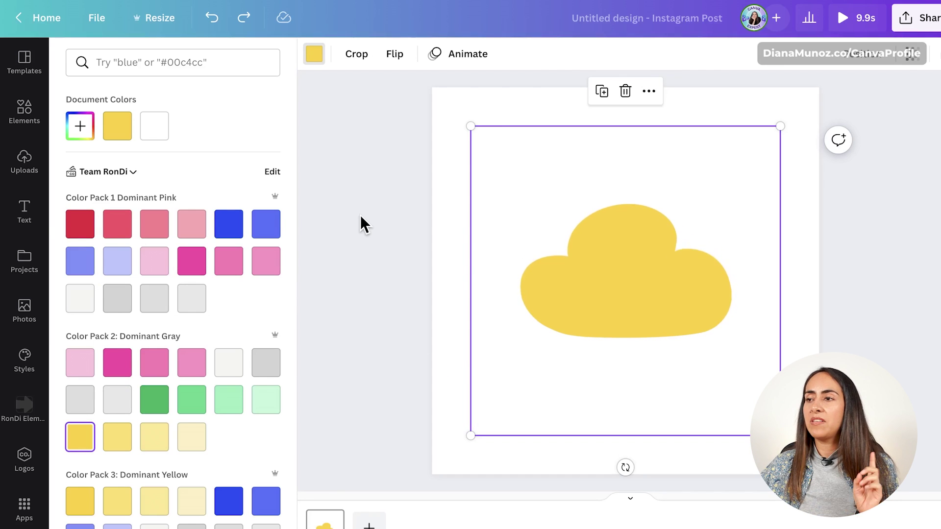
Return to the elements library and search again for the collection set:nAFGWm3zGtw
left_click(39, 111)
left_click(142, 62)
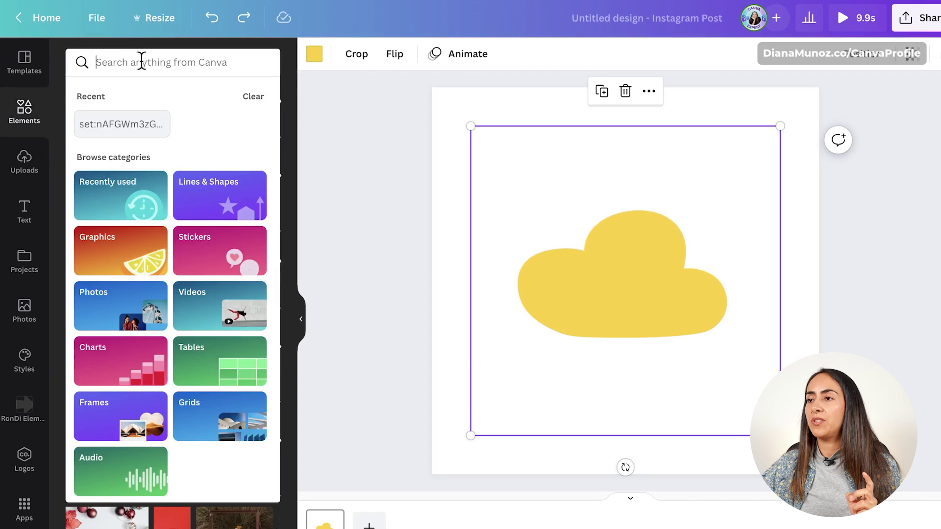
type("set:nAFGWm3zGtw")
left_click(142, 177)
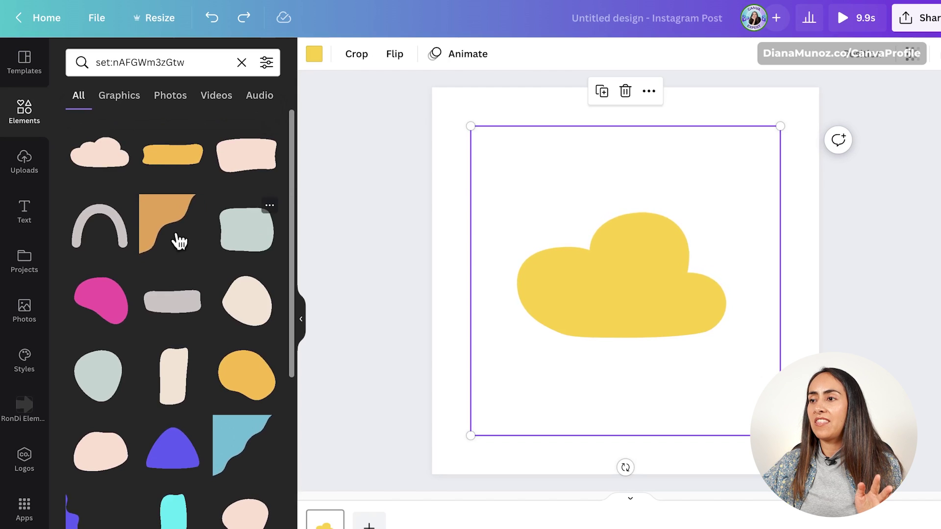
Examine the details of the green circle blob shape, including its licence and keywords, and close them
scroll(211, 330, "down", 8)
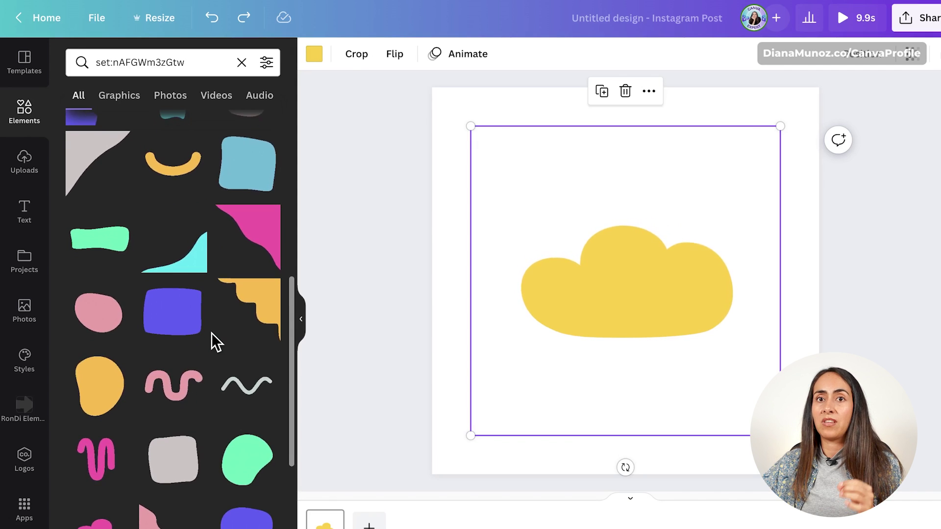
mouse_move(269, 321)
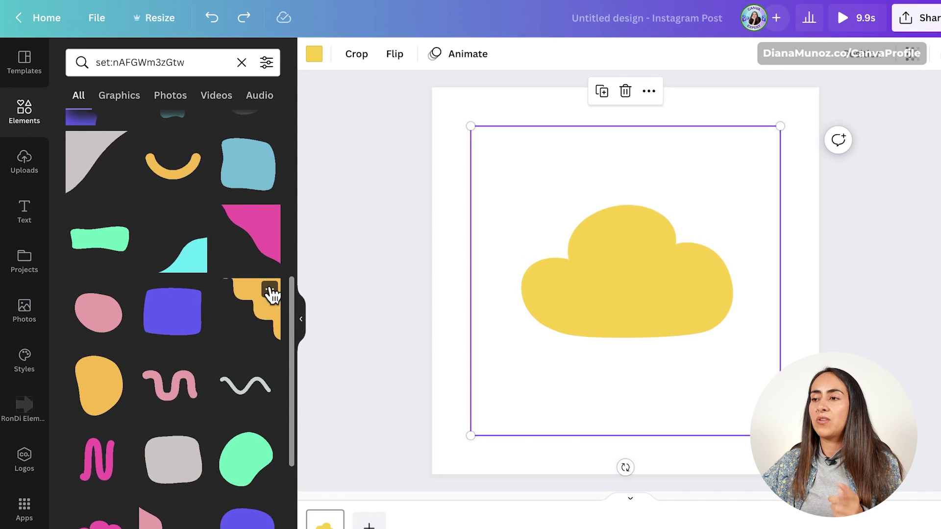
scroll(273, 299, "down", 3)
left_click(269, 270)
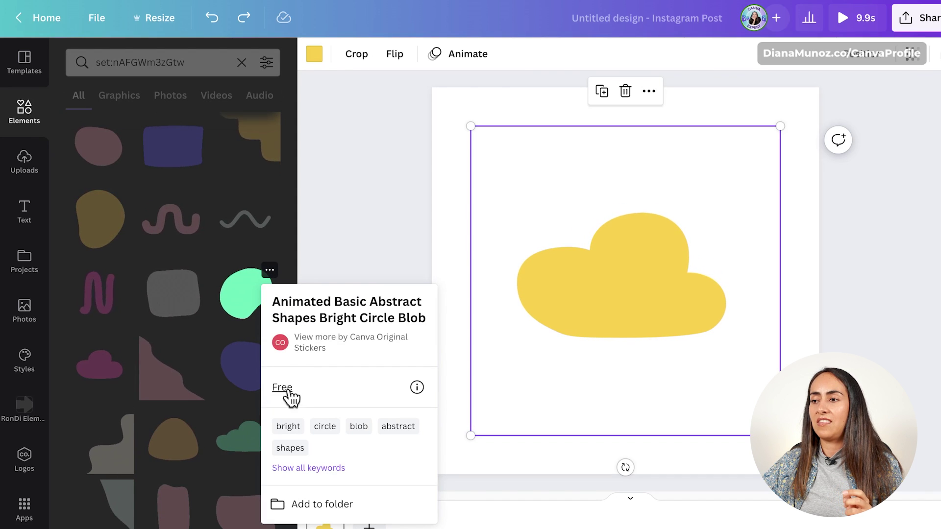
left_click(194, 318)
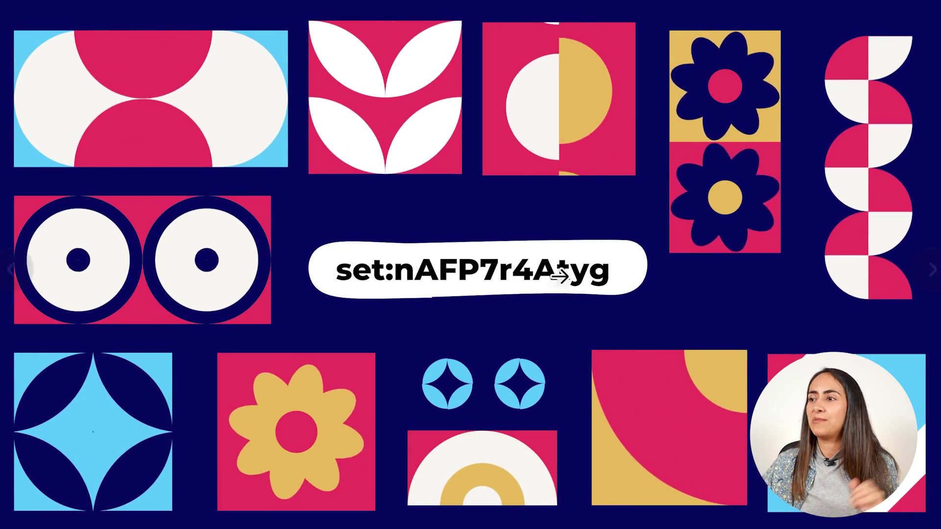
Copy the code set:nAFP7r4Atyg from the presentation slide and search the elements library for it
mouse_move(611, 237)
left_click_drag(600, 269, 331, 268)
right_click(354, 266)
left_click(385, 295)
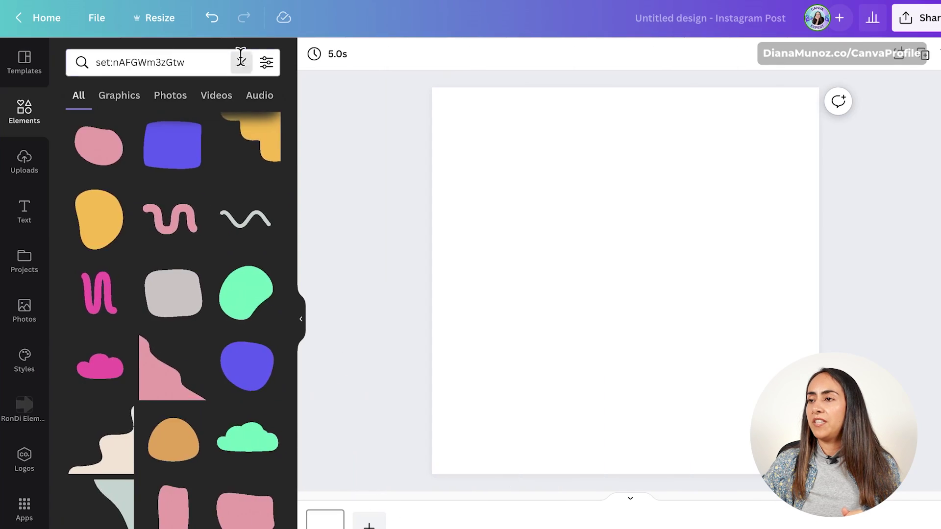
left_click(237, 61)
key("ctrl+v")
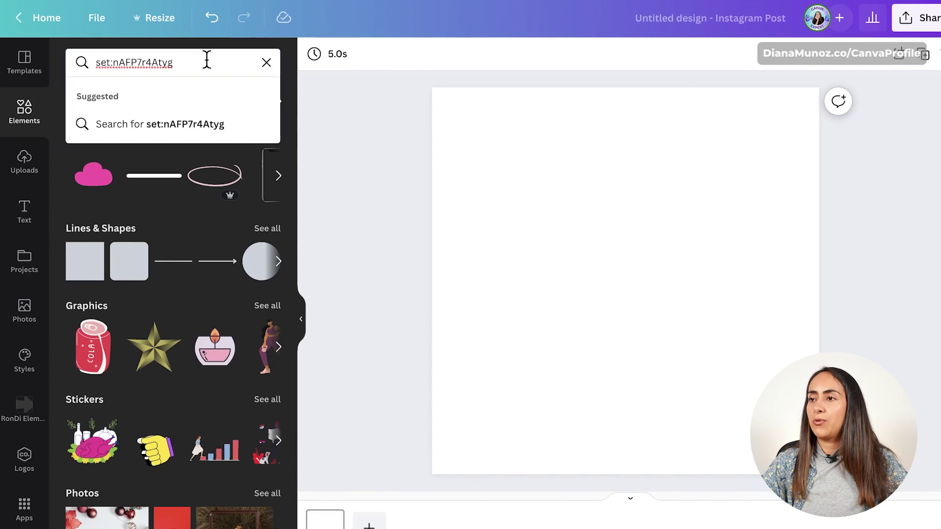
key("Return")
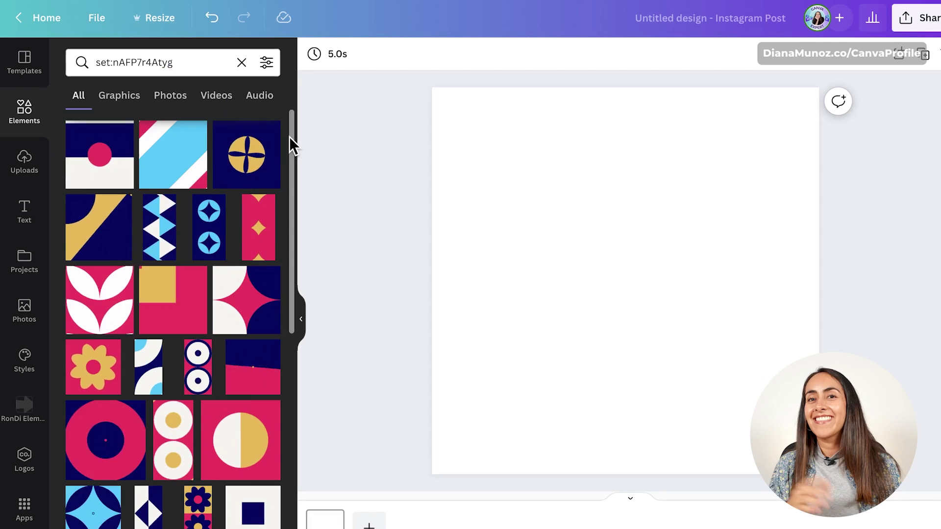
Add the animated gold flower tile with the pink background and enlarge it to fill the whole page
scroll(293, 162, "down", 2)
left_click_drag(293, 161, 281, 403)
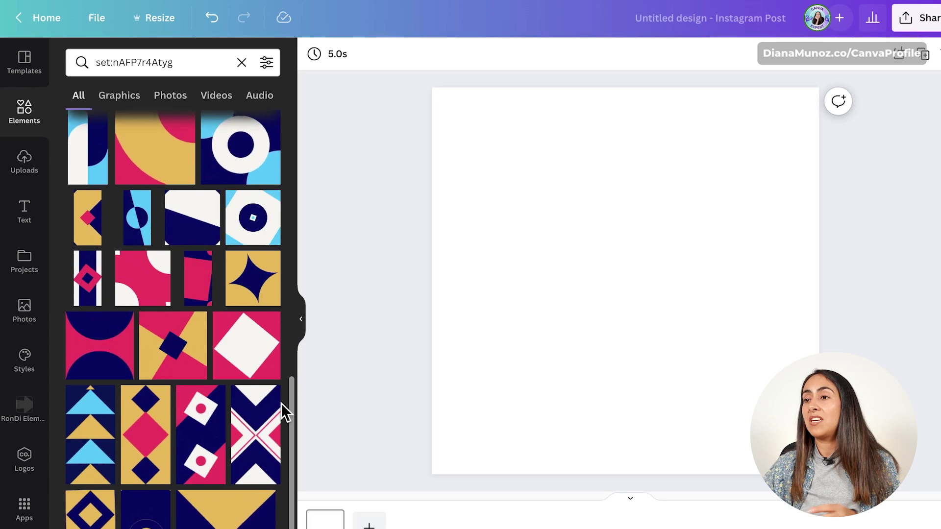
left_click_drag(292, 457, 298, 147)
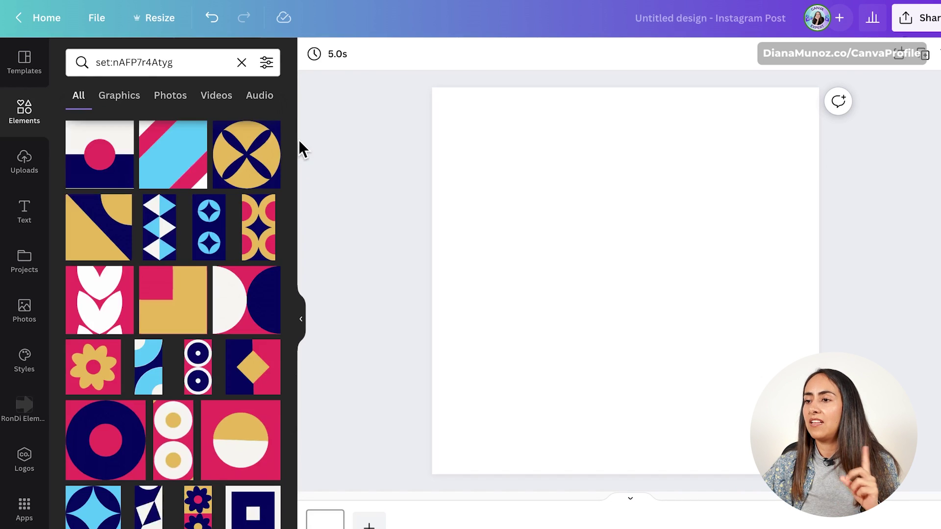
left_click(92, 373)
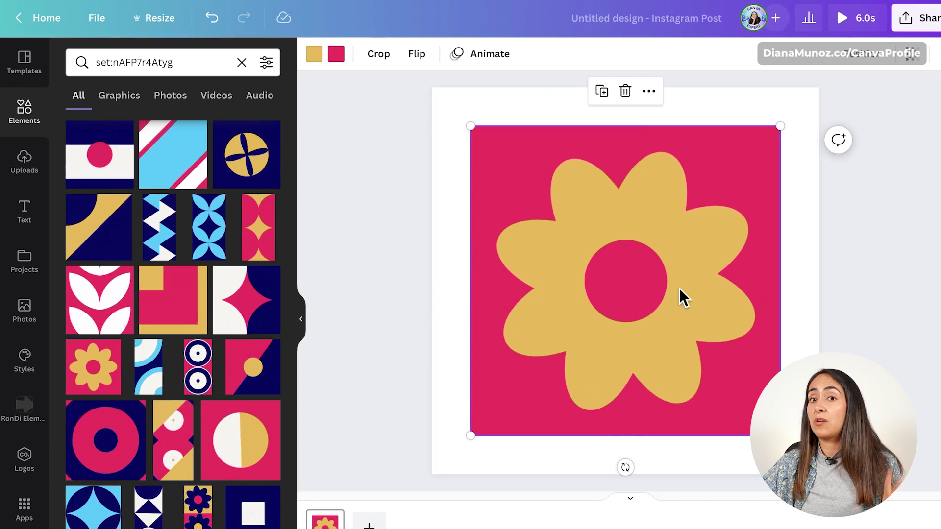
scroll(271, 427, "down", 6)
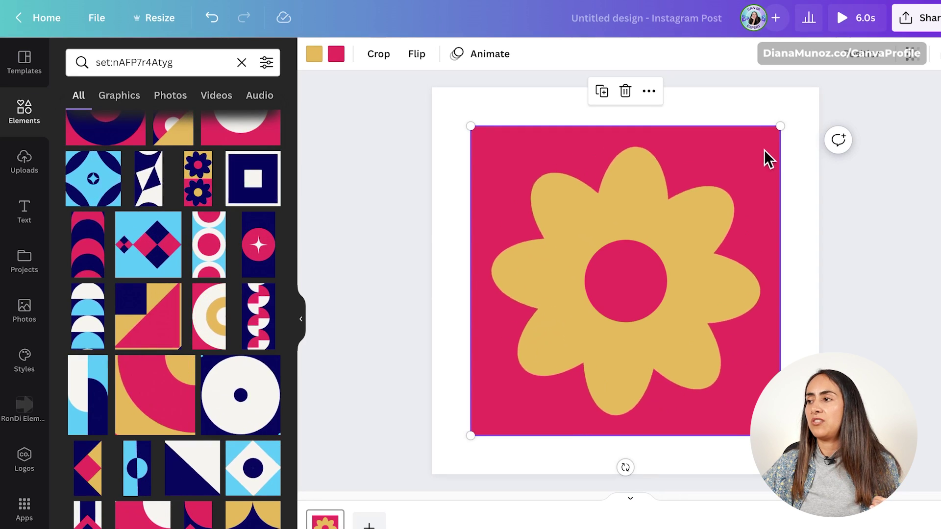
left_click_drag(780, 125, 819, 87)
left_click_drag(467, 434, 435, 473)
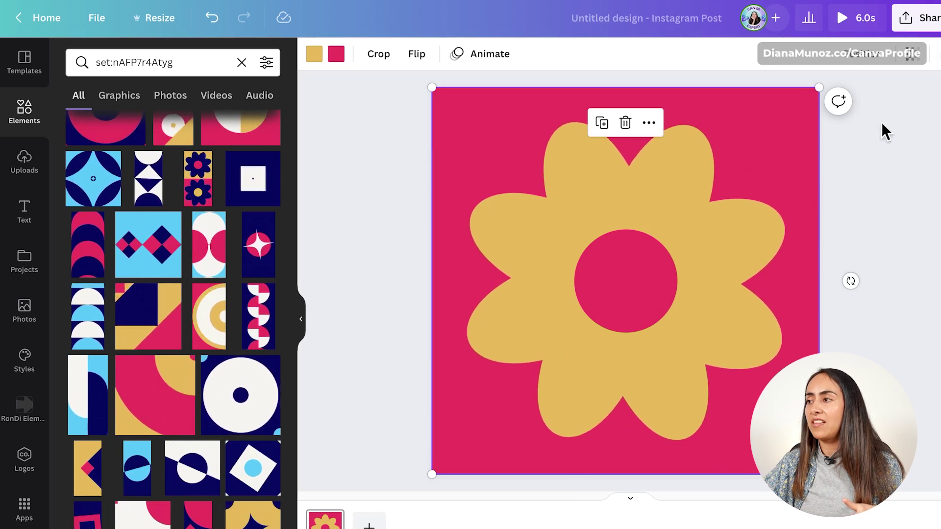
Set the flower tile's transparency to 23
left_click(910, 55)
left_click_drag(906, 109, 800, 108)
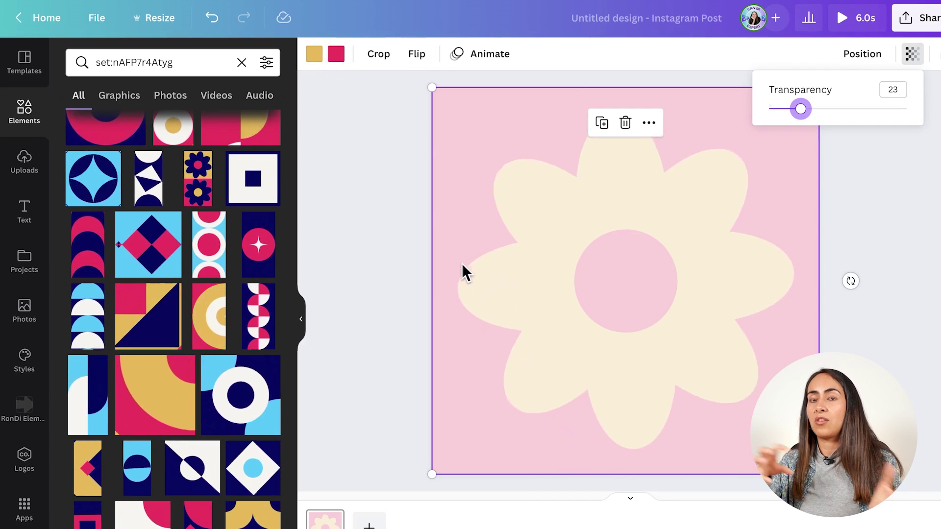
key("Escape")
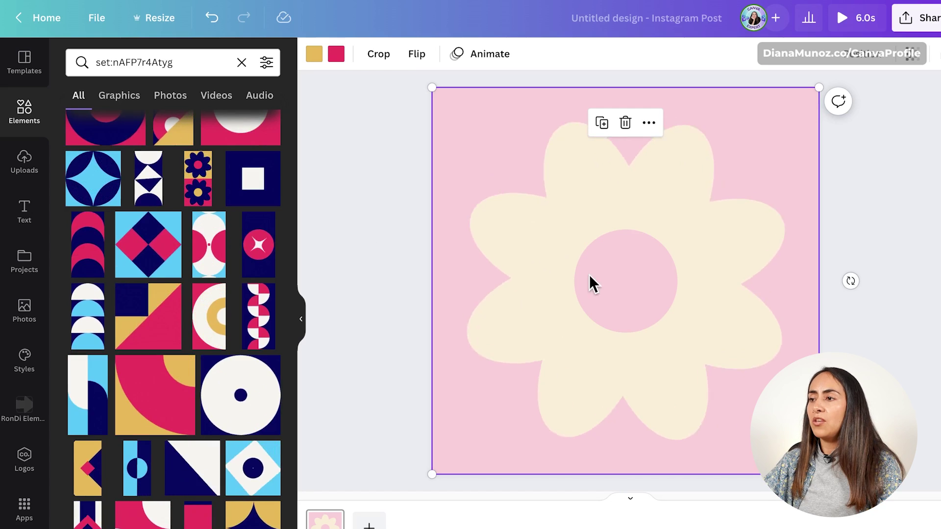
Replace the flower with the tall gold, pink and navy circle pattern, enlarged to page height and duplicated side by side to fill the page
left_click(625, 123)
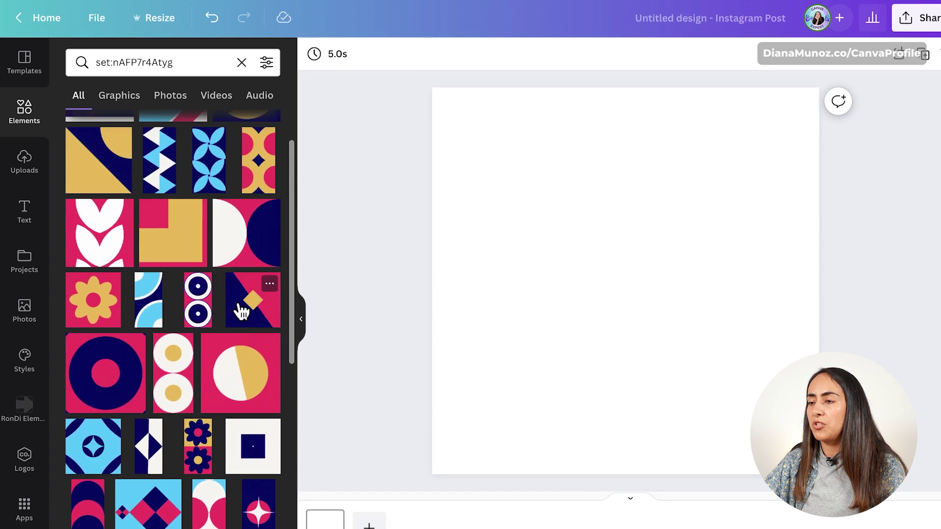
left_click(258, 227)
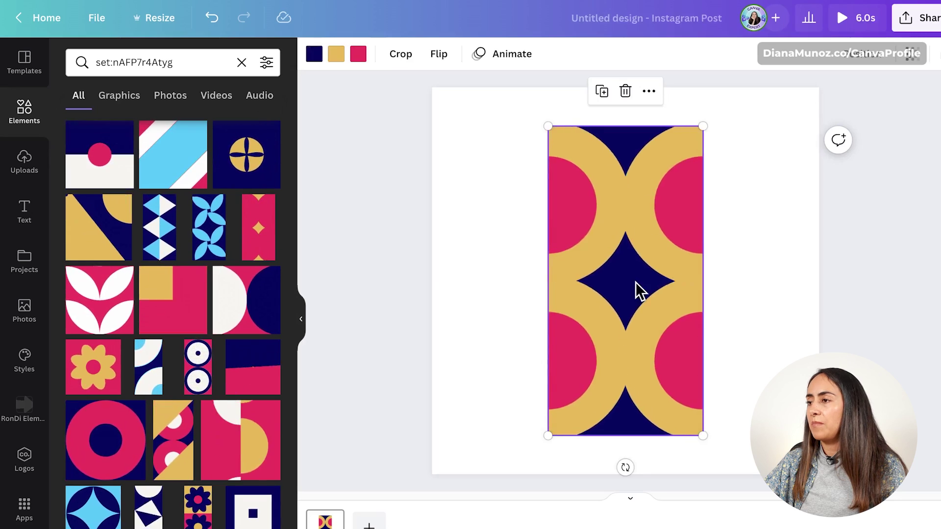
left_click_drag(637, 290, 518, 248)
left_click_drag(586, 397, 625, 474)
left_click(505, 130)
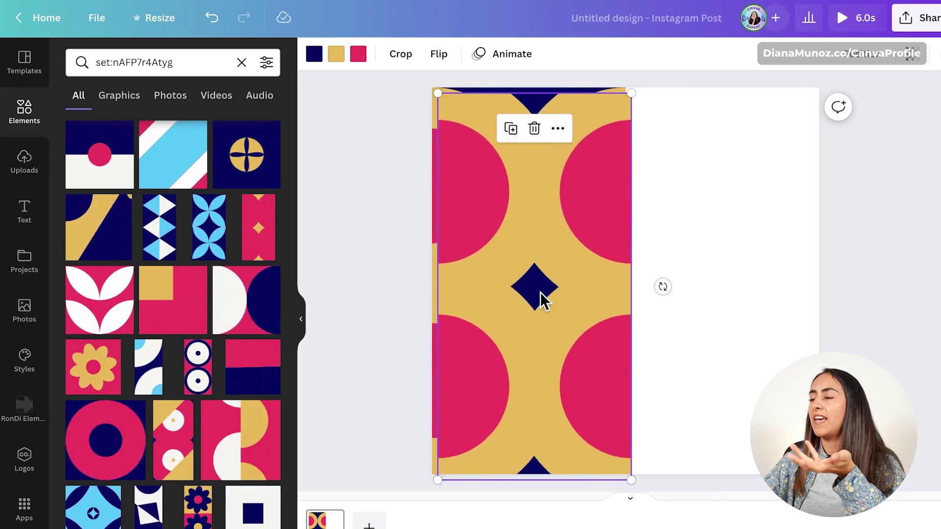
left_click_drag(540, 292, 711, 294)
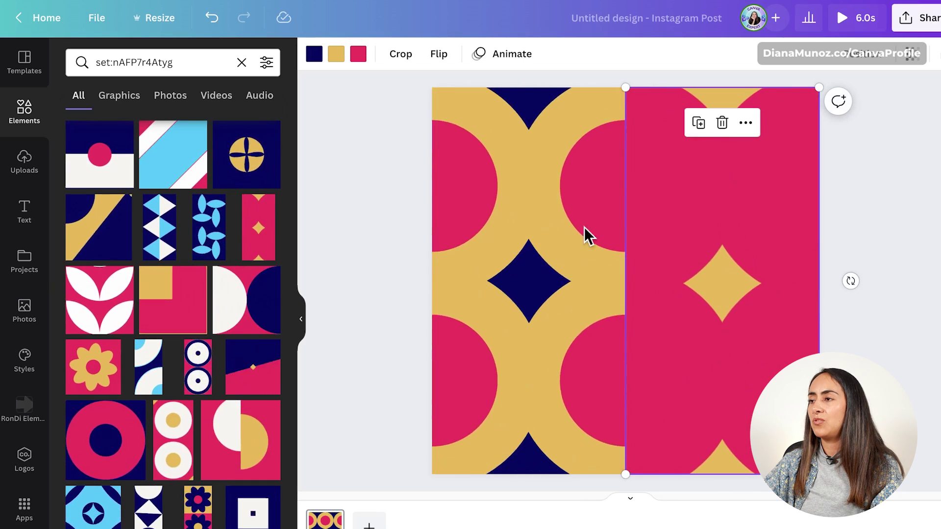
left_click(928, 147)
left_click(842, 22)
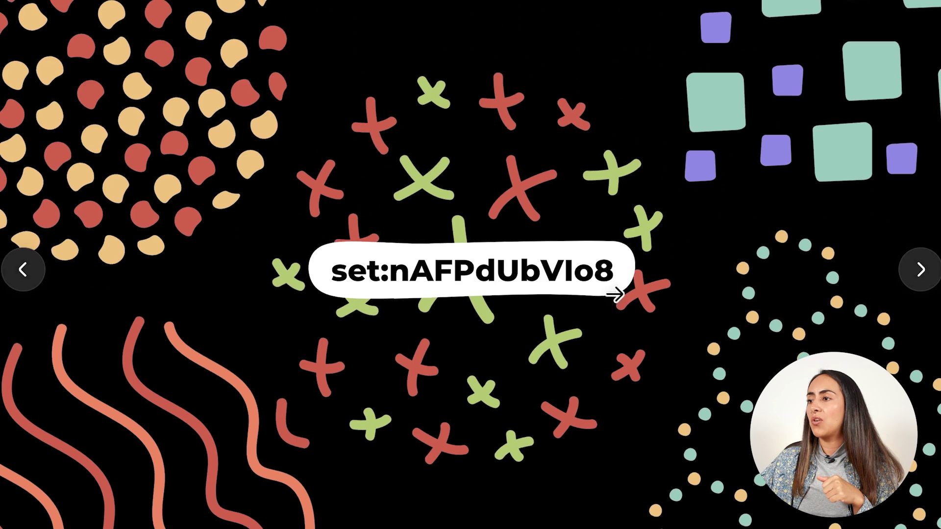
Copy the code set:nAFPdUbVIo8 from the slide, search the elements library for it and browse the line and dot patterns
left_click_drag(606, 269, 336, 269)
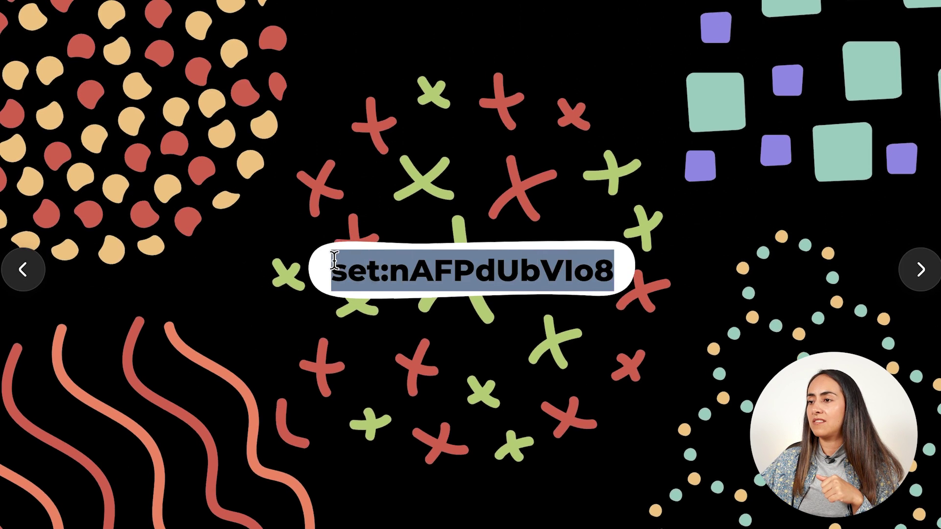
right_click(349, 273)
left_click(384, 297)
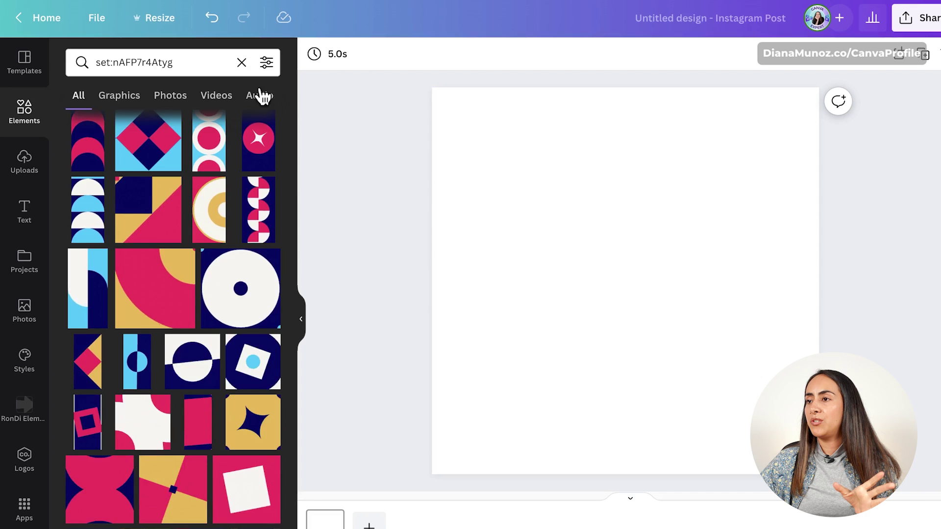
left_click(240, 61)
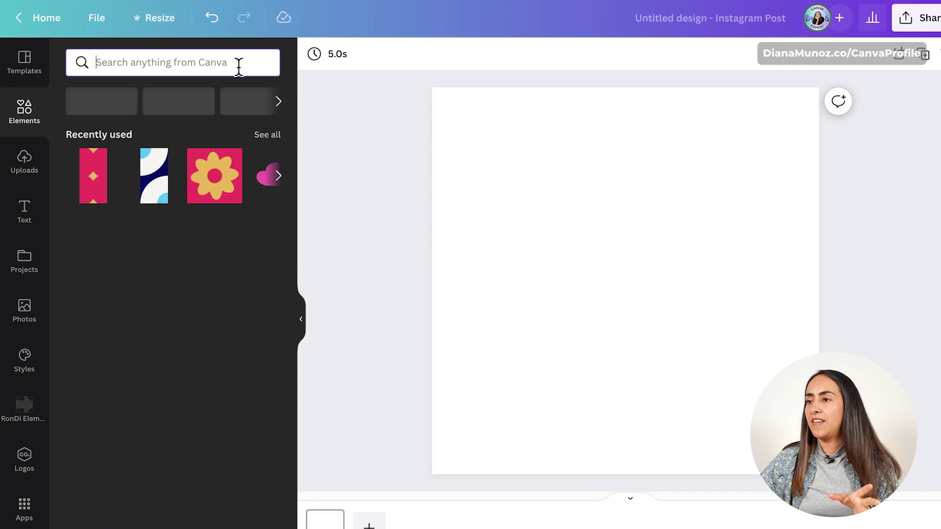
key("ctrl+v")
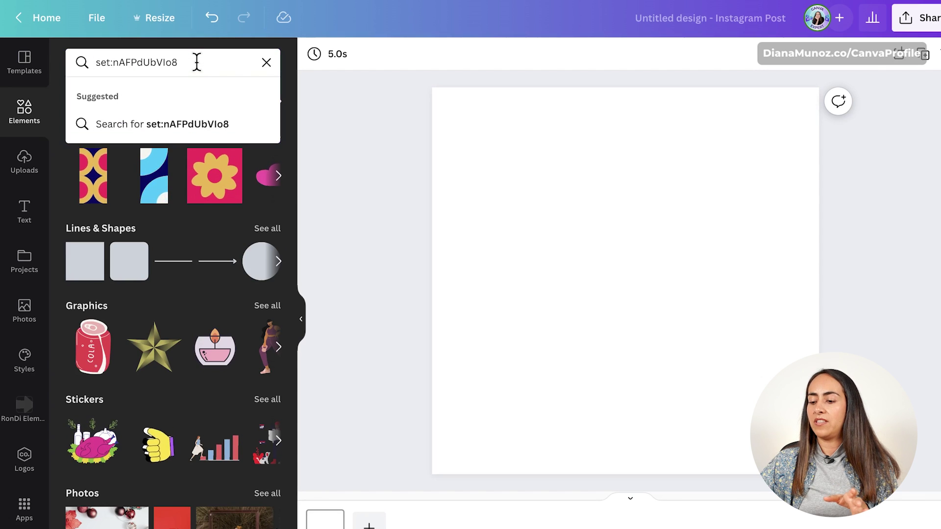
key("Return")
left_click_drag(292, 136, 294, 279)
scroll(297, 316, "down", 2)
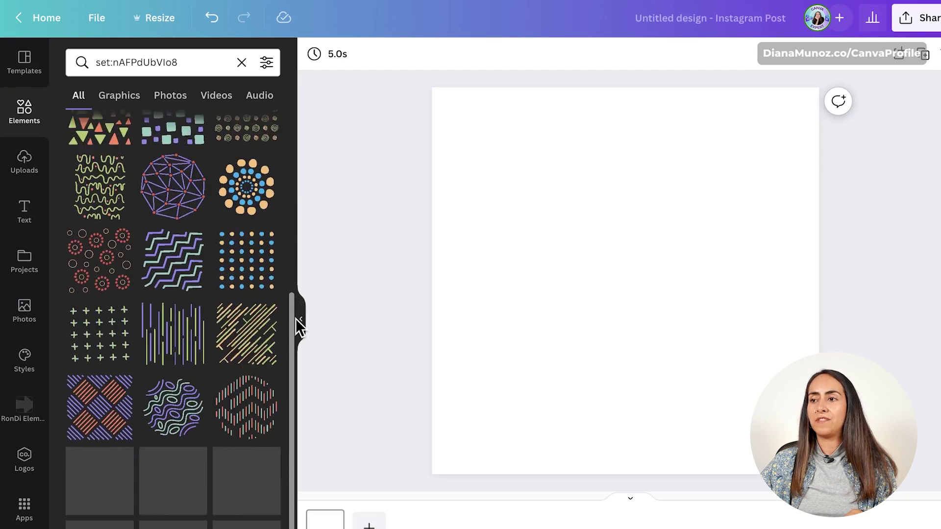
left_click_drag(296, 337, 285, 492)
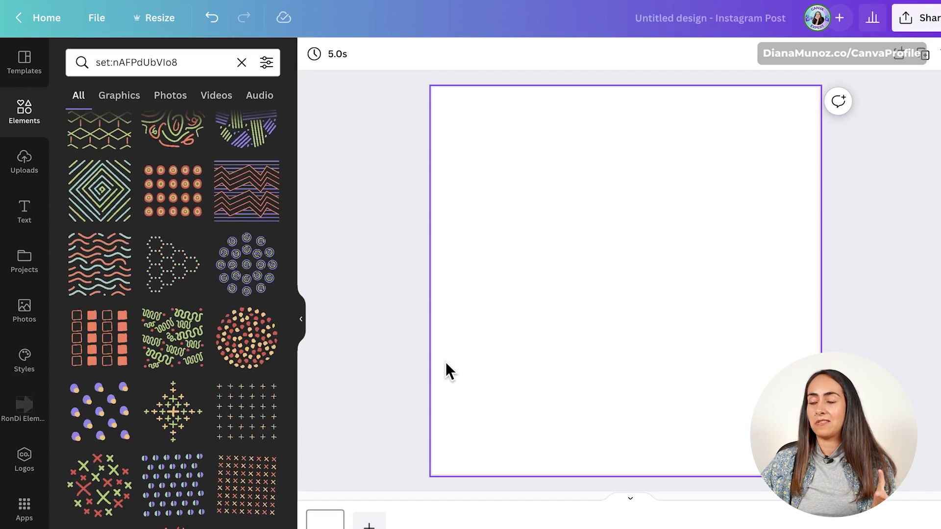
Add the animated teal sparkle pattern with yellow dots, shrink it and place it overlapping the page's upper-left corner
left_click_drag(288, 520, 281, 265)
mouse_move(261, 310)
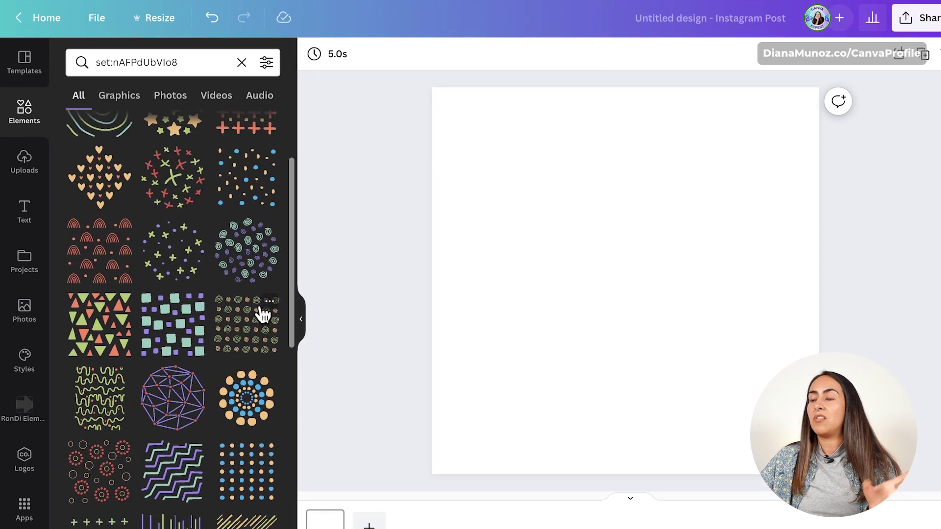
scroll(271, 323, "up", 3)
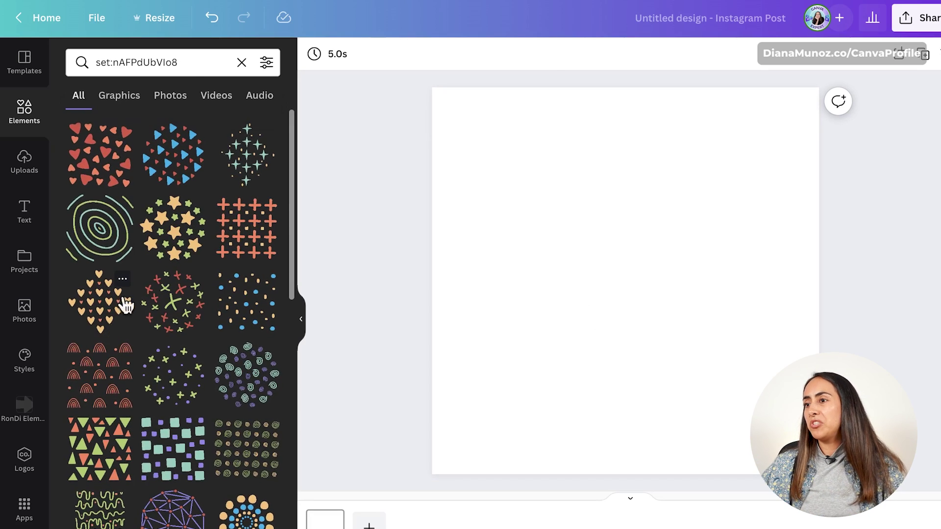
left_click(255, 163)
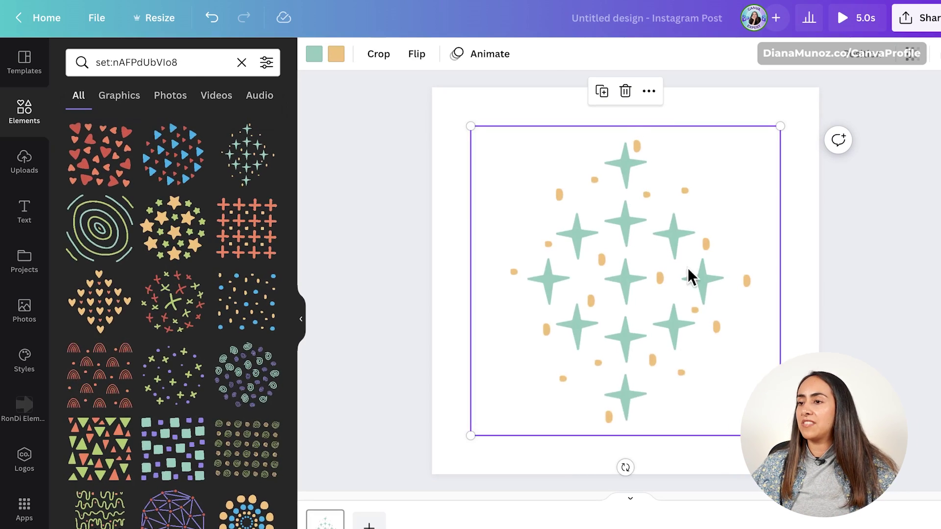
left_click_drag(781, 436, 647, 323)
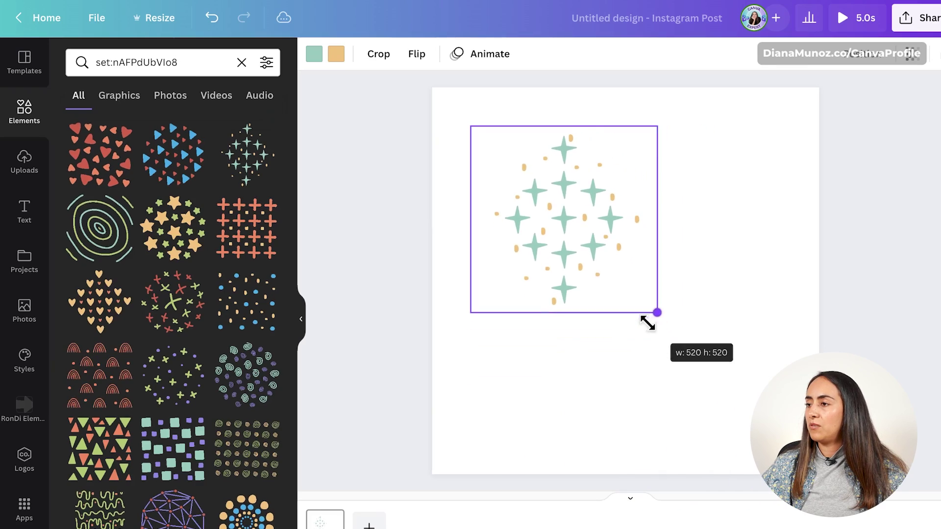
left_click(734, 267)
left_click(596, 250)
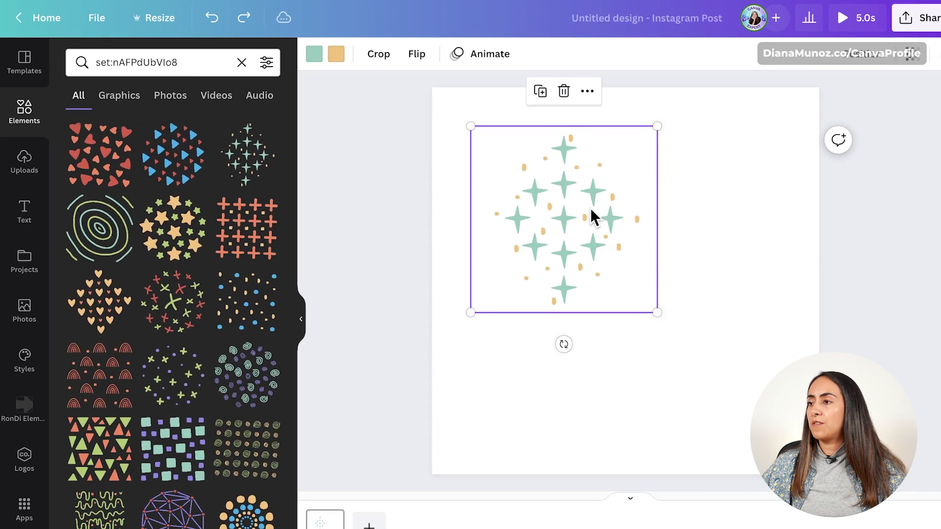
left_click_drag(590, 211, 498, 138)
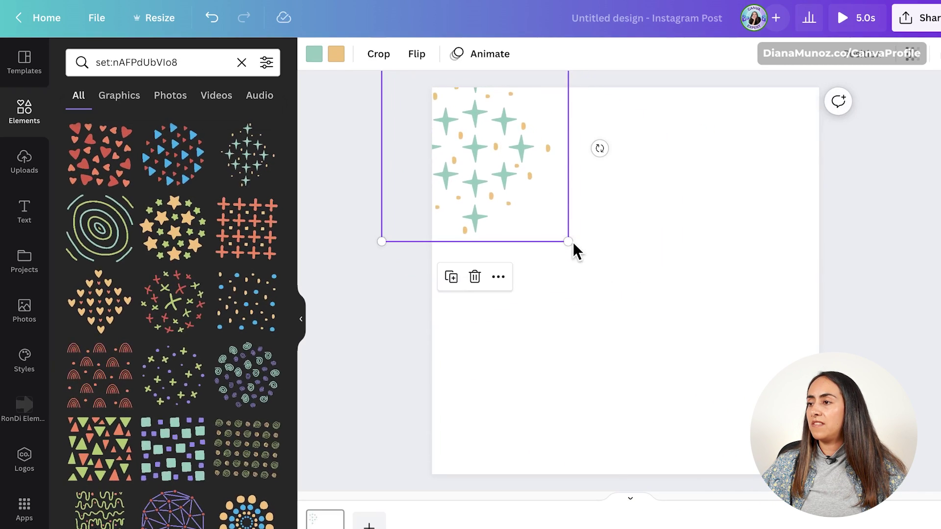
left_click_drag(572, 243, 625, 298)
left_click_drag(572, 263, 588, 260)
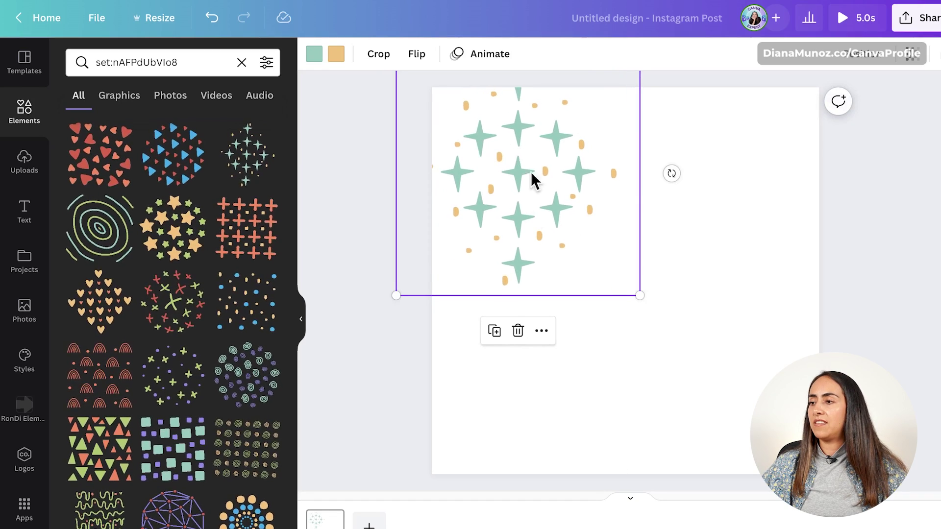
Duplicate the sparkle pattern four times, spread the copies to cover the whole page and preview the animation
left_click(502, 328)
left_click_drag(512, 163, 620, 311)
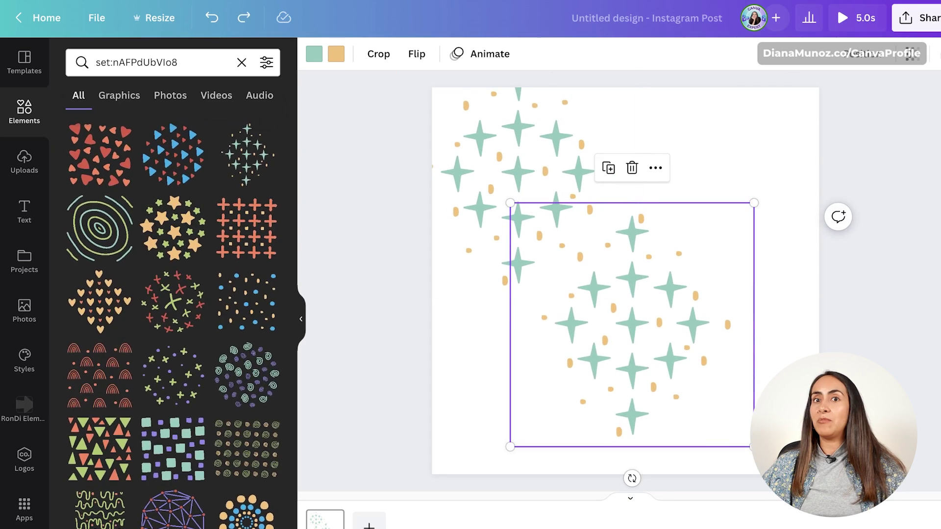
left_click_drag(594, 367, 648, 90, "alt")
left_click_drag(661, 139, 450, 460, "alt")
left_click_drag(495, 396, 856, 309, "alt")
left_click(914, 115)
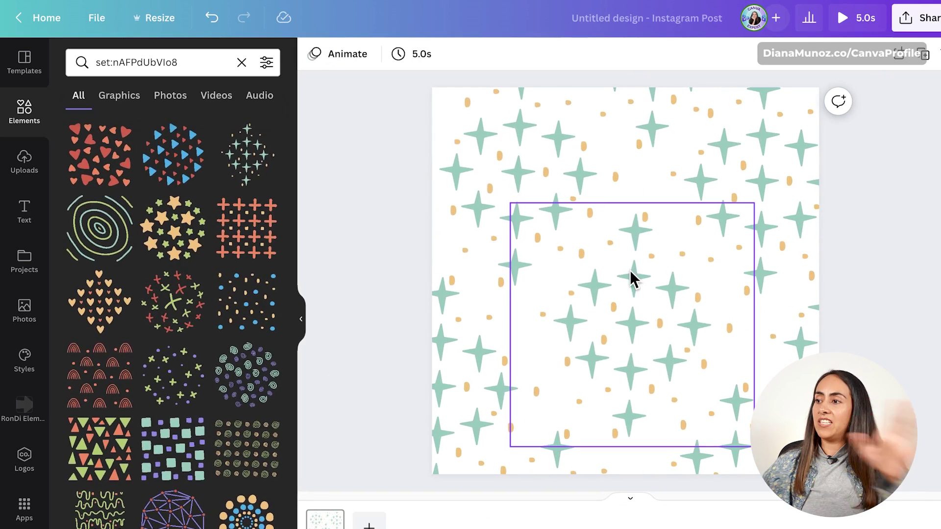
left_click(858, 25)
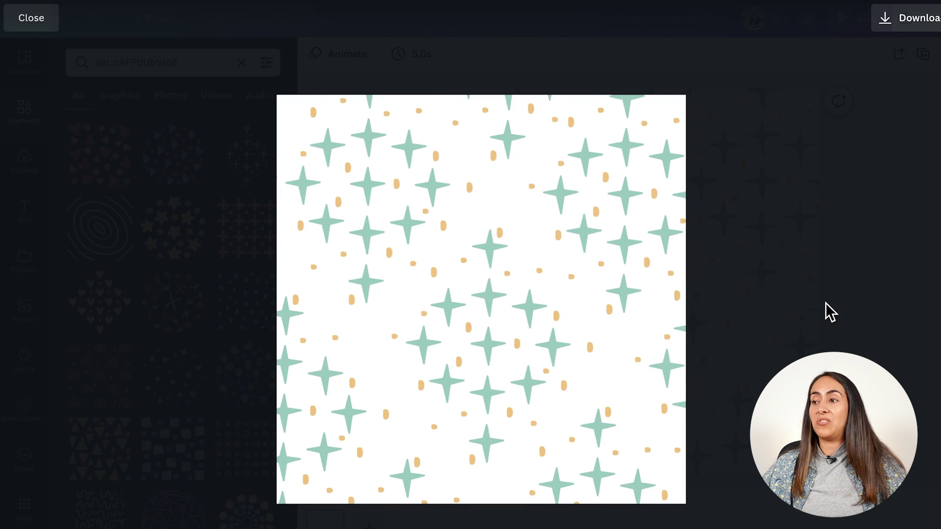
key("Escape")
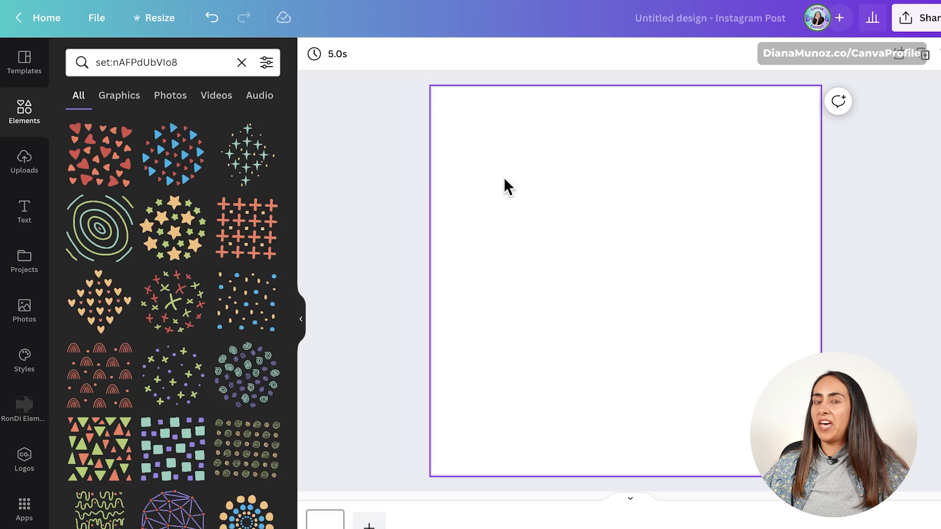
Try out the red hearts, yellow and green stars, and teal and purple squares patterns, removing each from the page
left_click(100, 169)
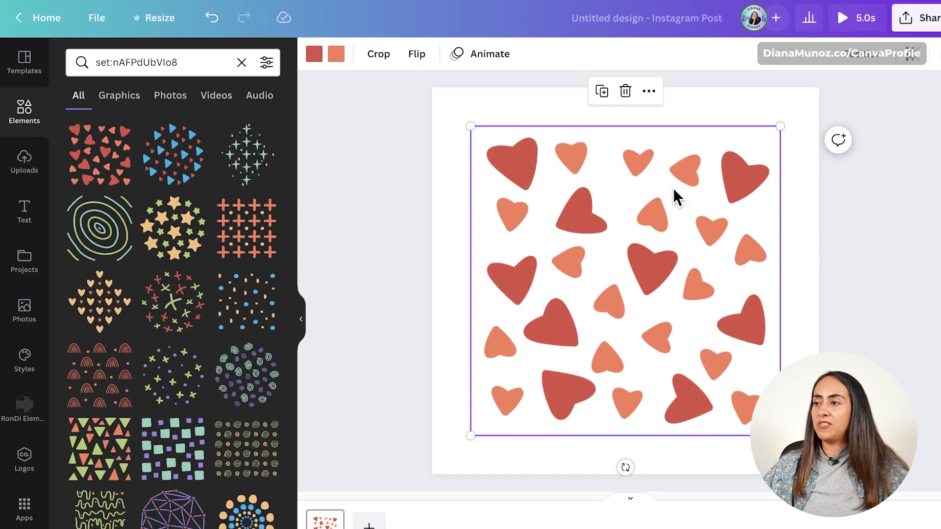
left_click(625, 93)
left_click(164, 247)
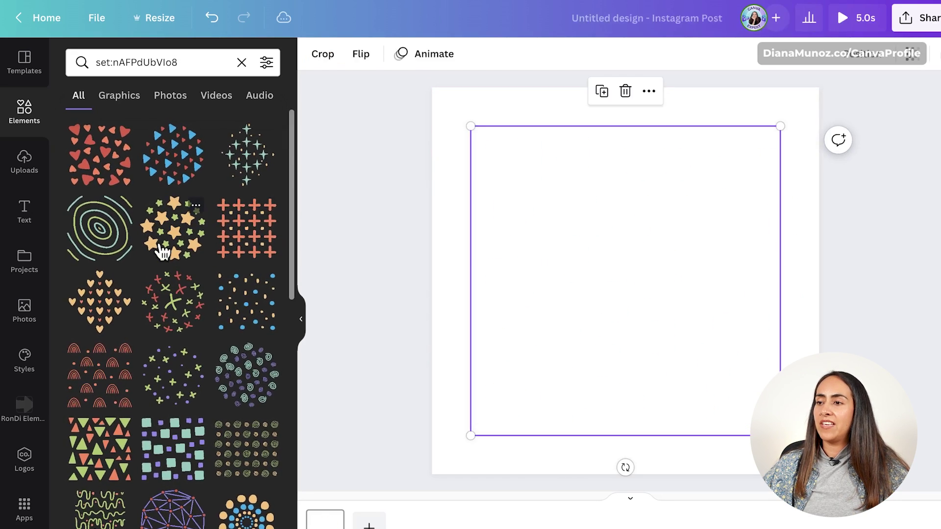
left_click(623, 91)
scroll(214, 357, "down", 3)
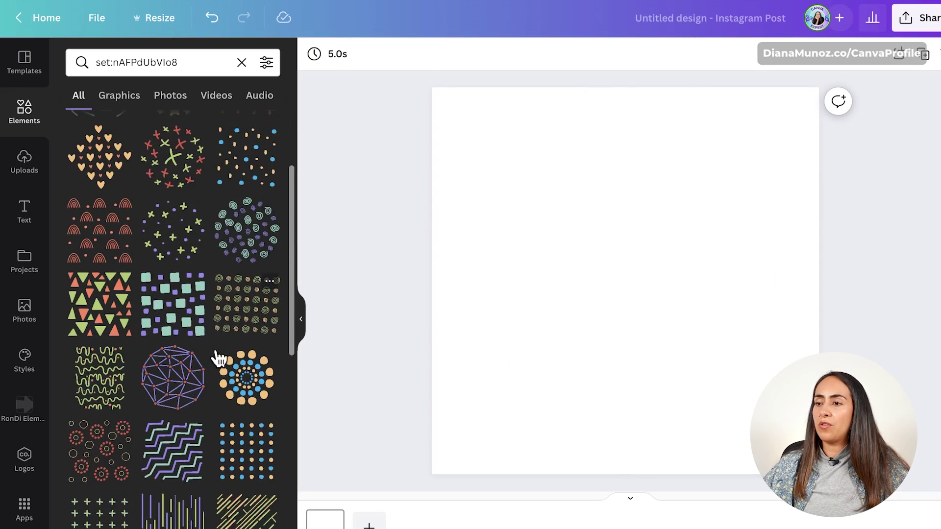
left_click(166, 316)
left_click(625, 92)
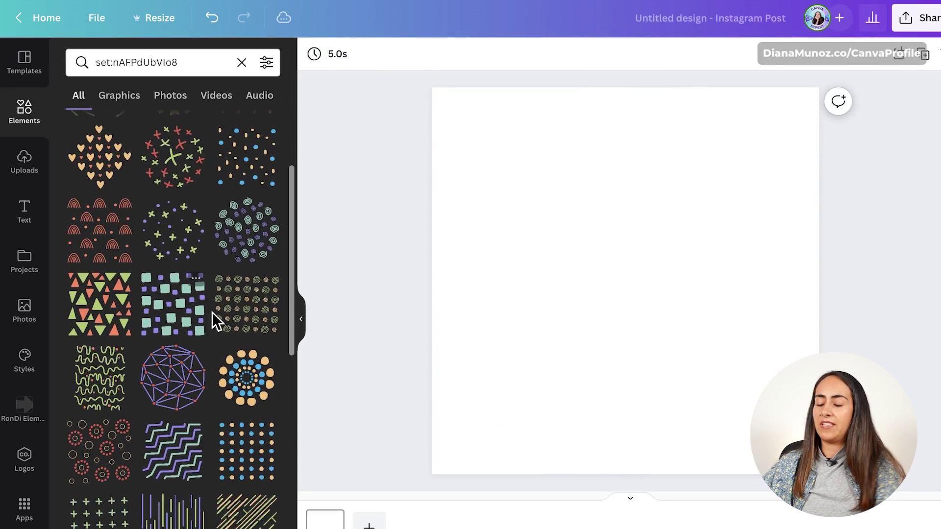
Try out the small spirals, green squiggles with red dots, and purple and teal waves patterns one at a time
left_click(226, 311)
key("Delete")
scroll(229, 410, "down", 3)
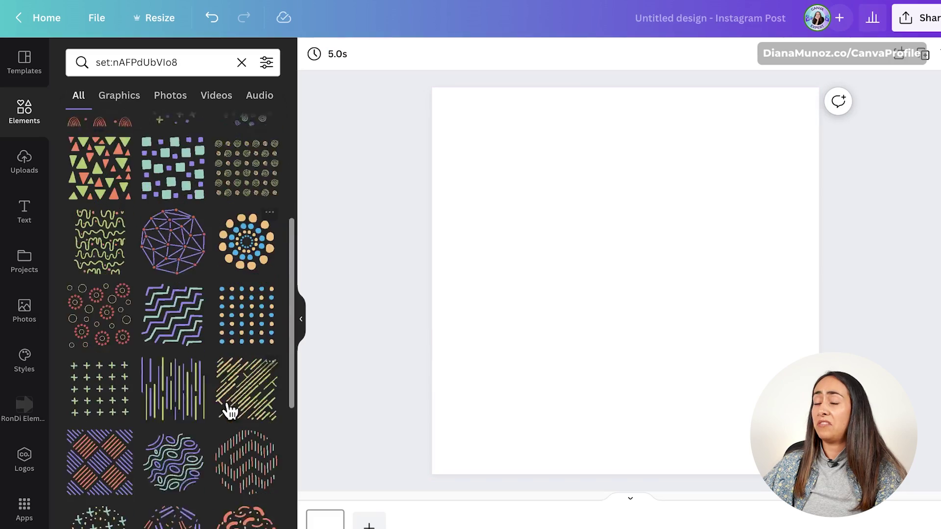
left_click(103, 195)
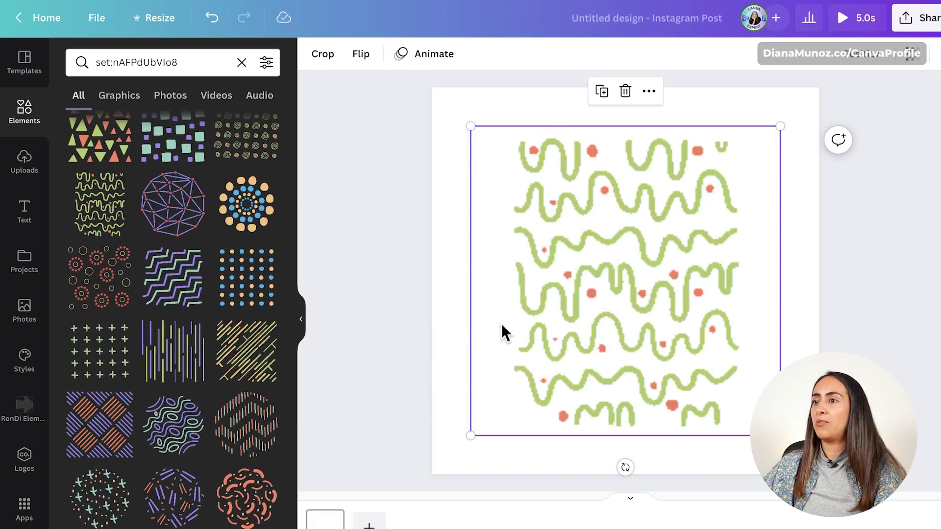
key("Delete")
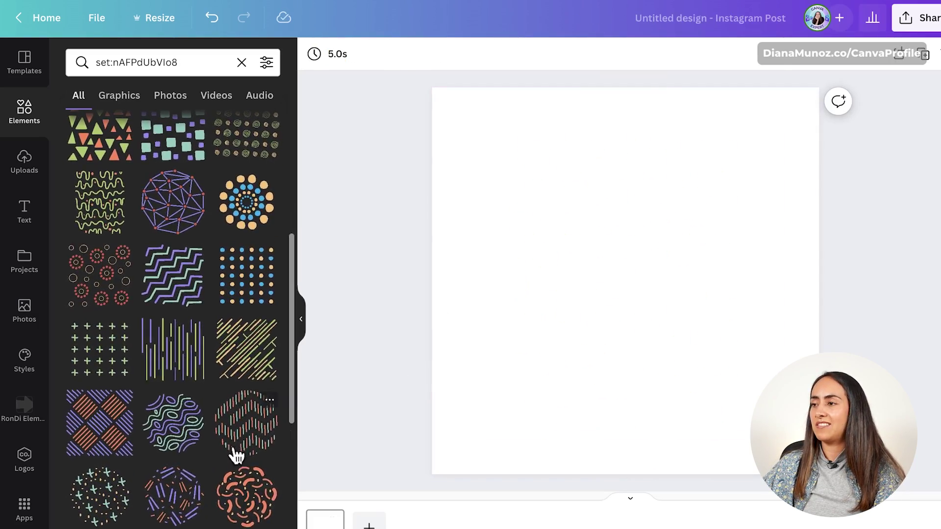
scroll(235, 451, "up", 1)
left_click(183, 451)
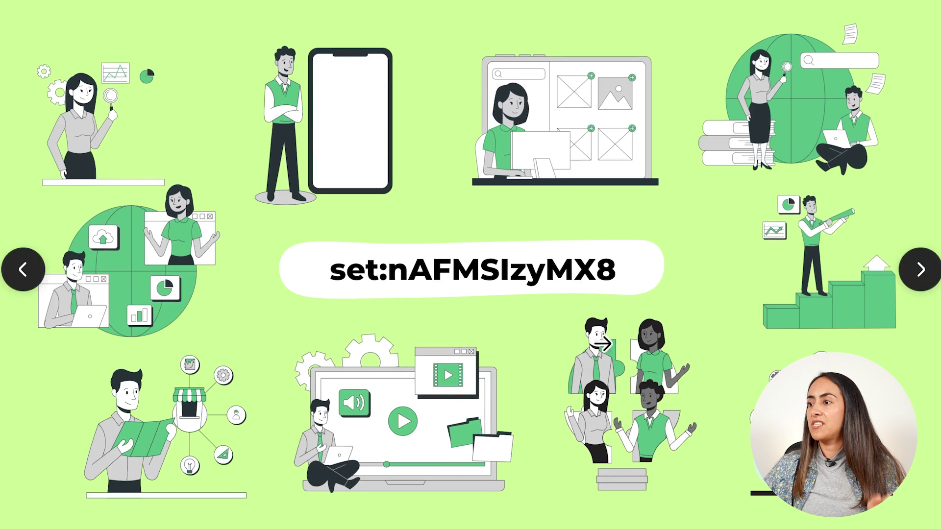
Copy the code set:nAFMSIzyMX8 from the slide and search the elements library for it
left_click_drag(618, 269, 337, 276)
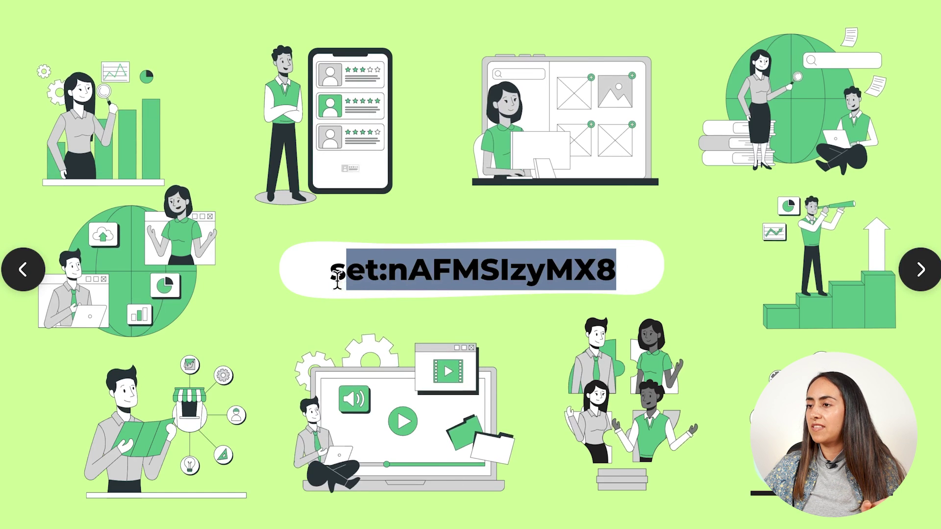
right_click(345, 278)
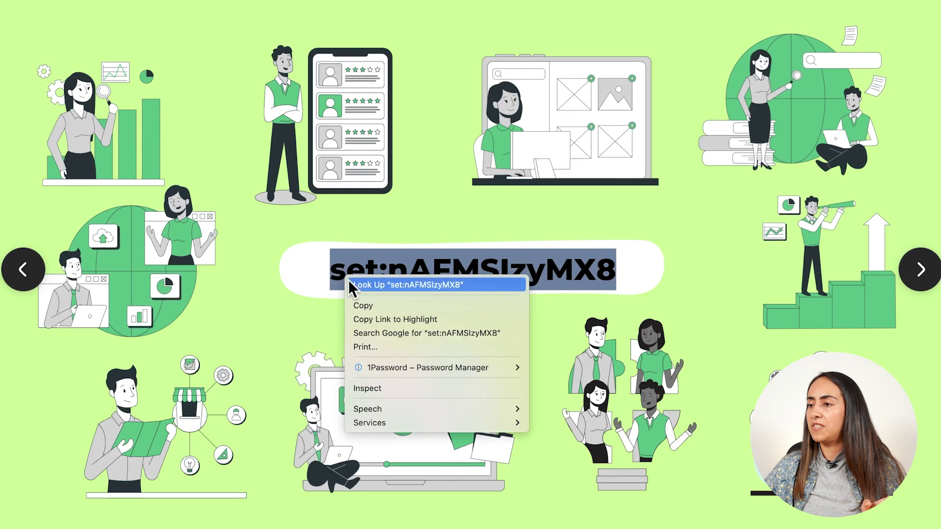
left_click(387, 304)
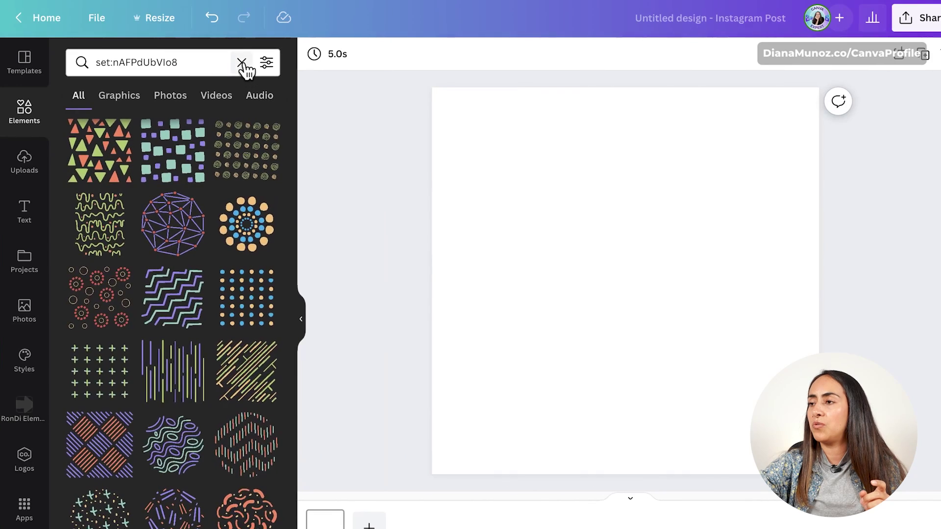
left_click(243, 64)
key("ctrl+v")
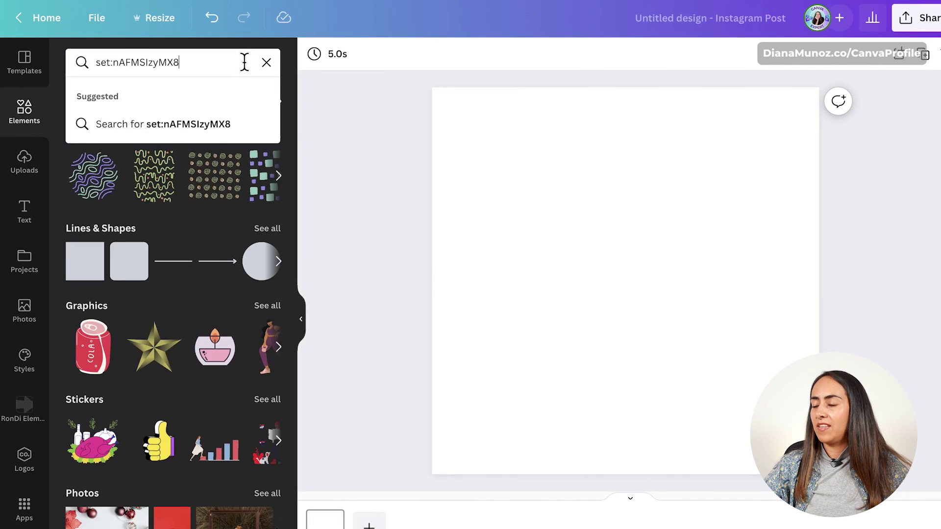
key("Return")
Try out the Error 404 and phone storefront call illustrations on the page, removing each one
scroll(293, 143, "down", 2)
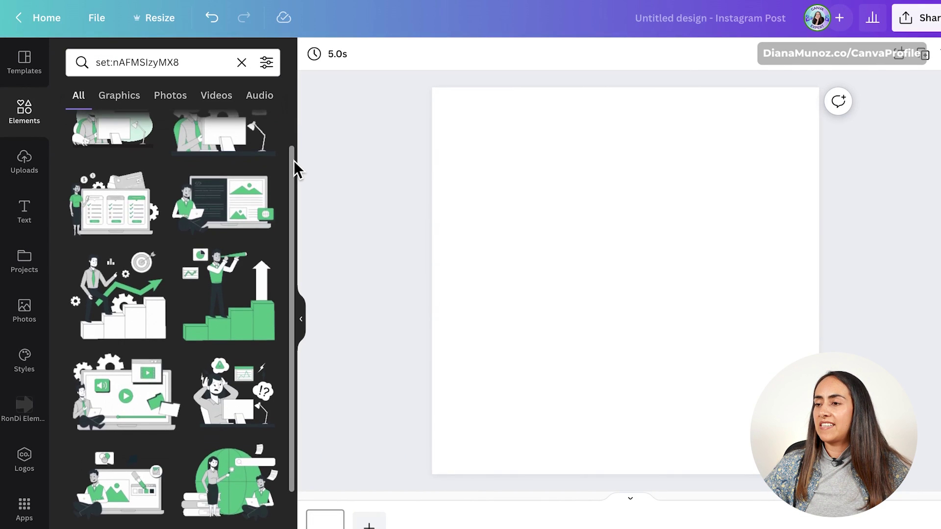
left_click_drag(293, 160, 295, 472)
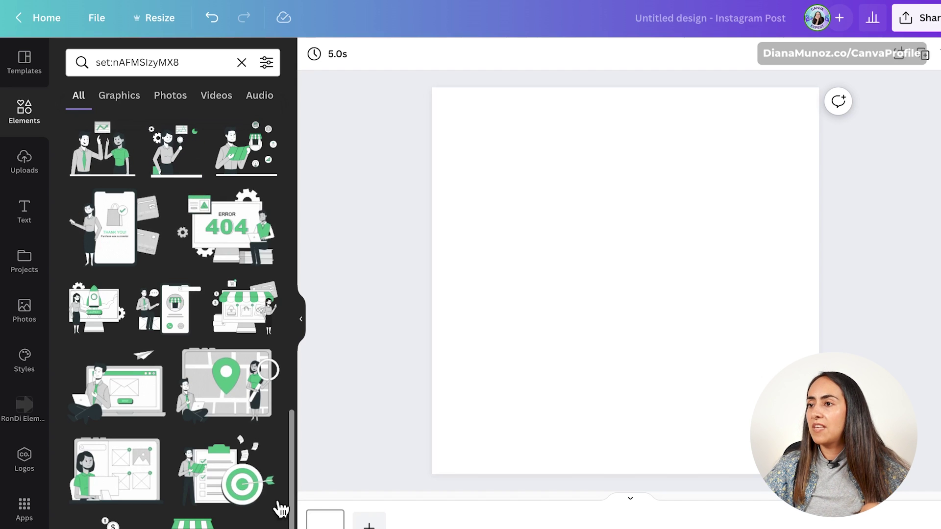
left_click(251, 230)
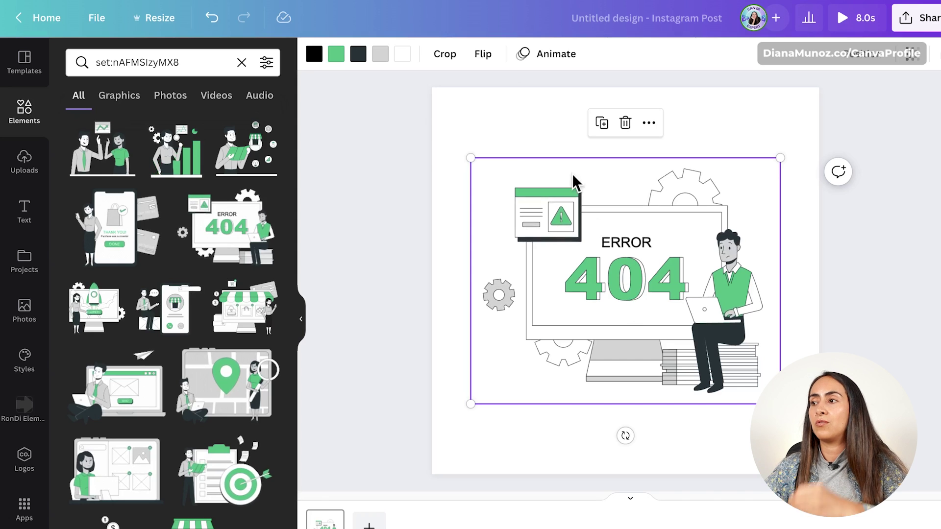
left_click(625, 122)
scroll(245, 446, "up", 1)
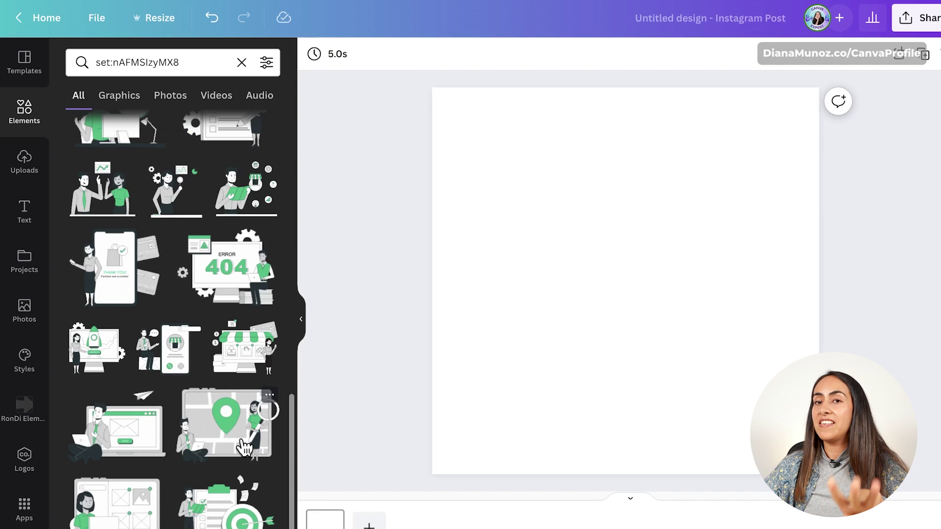
left_click(167, 360)
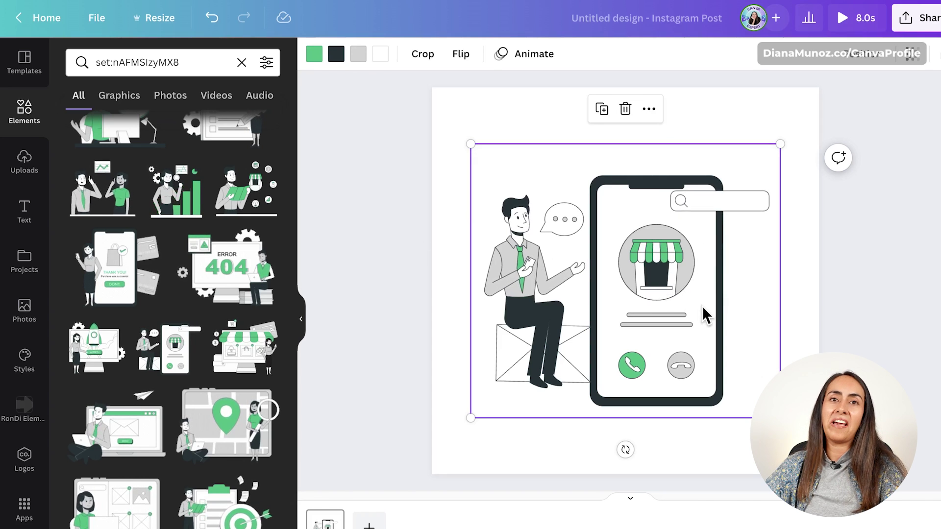
key("Delete")
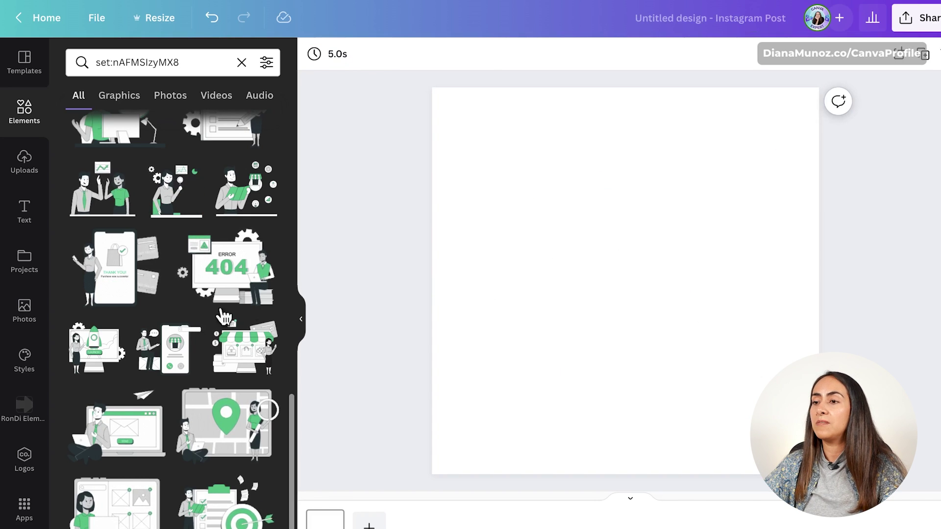
Try out the rocket launch and the "Thank you! Purchase was successful" illustrations on the page, removing each one
left_click(94, 346)
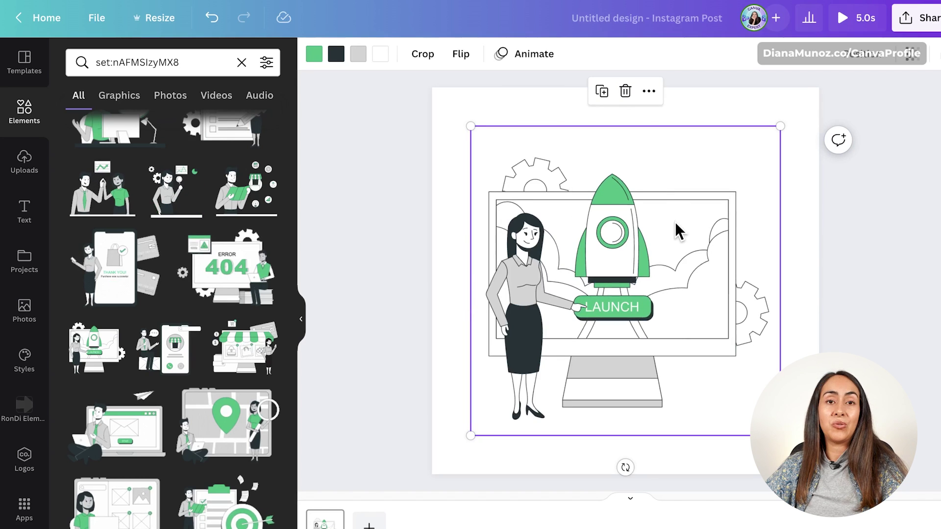
key("Delete")
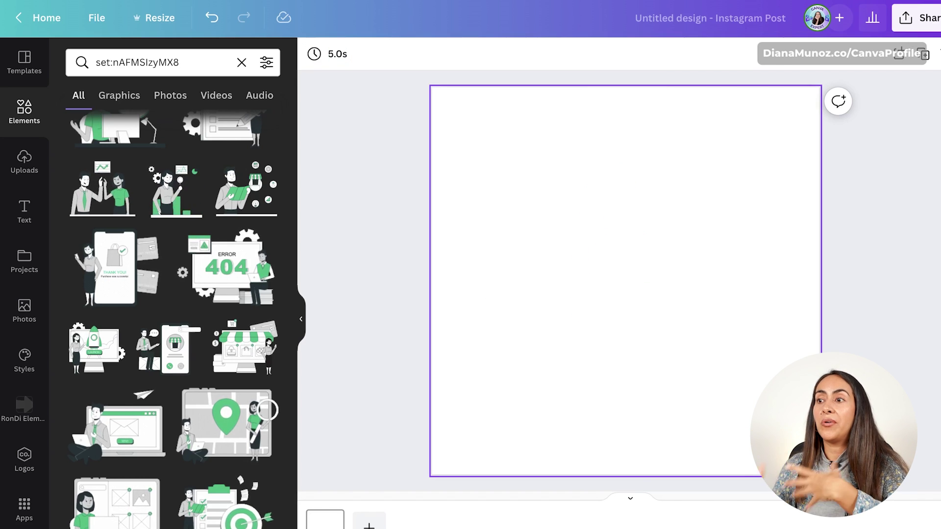
left_click(114, 282)
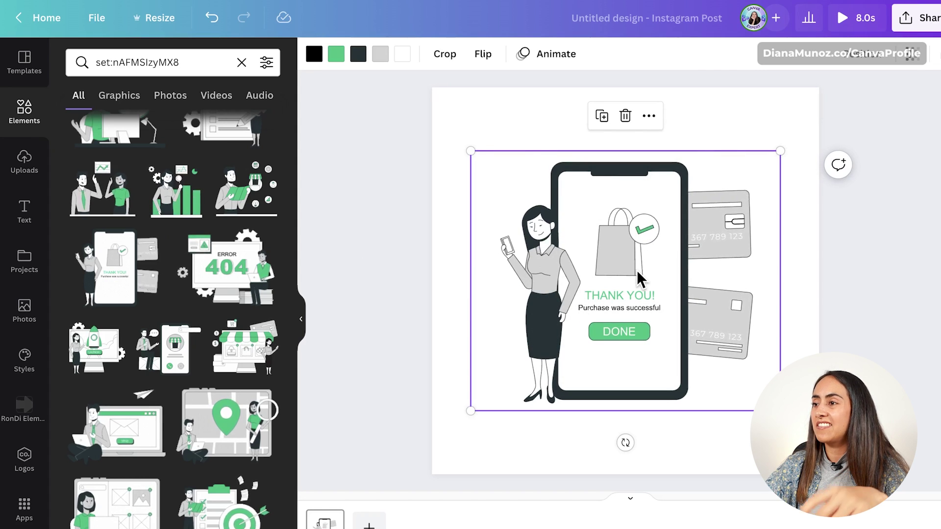
key("Delete")
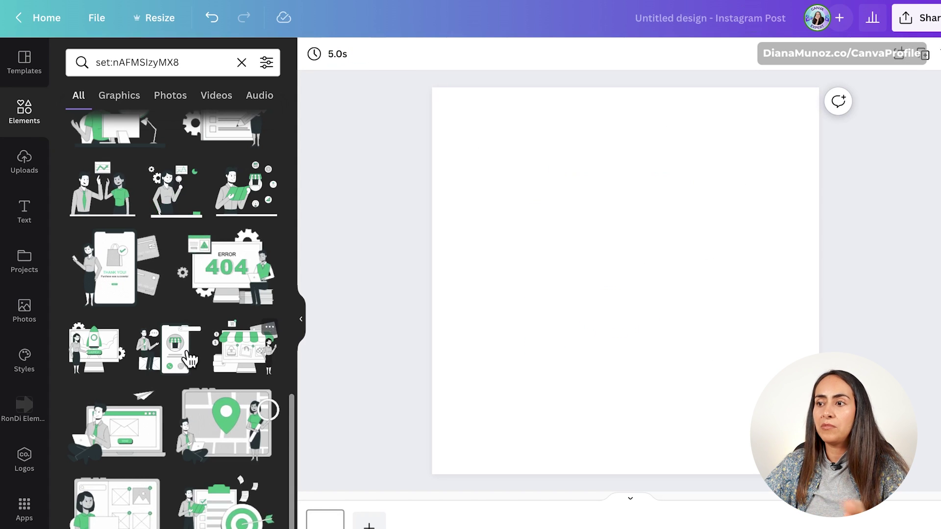
Try out the illustration of the woman with a magnifying glass and green bar chart, and remove it from the page
scroll(177, 319, "up", 3)
left_click(176, 318)
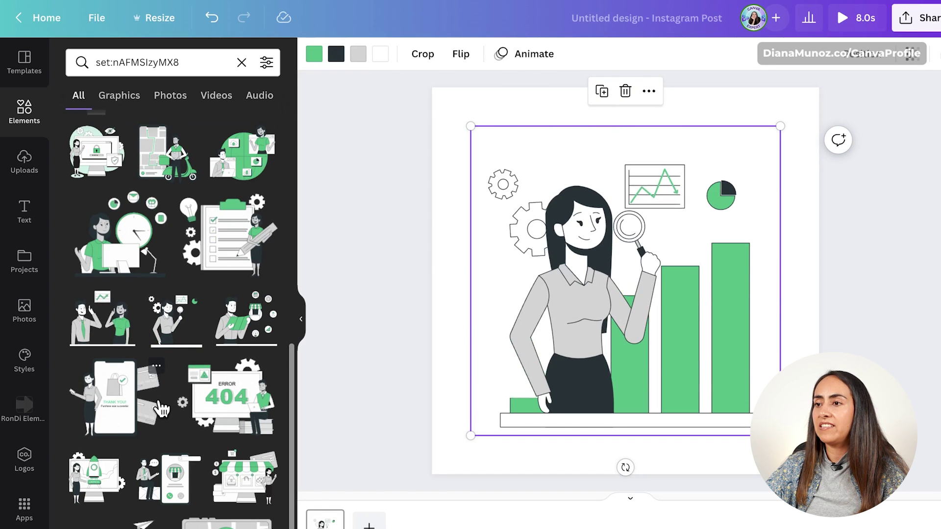
scroll(158, 406, "up", 3)
key("Delete")
scroll(147, 490, "up", 3)
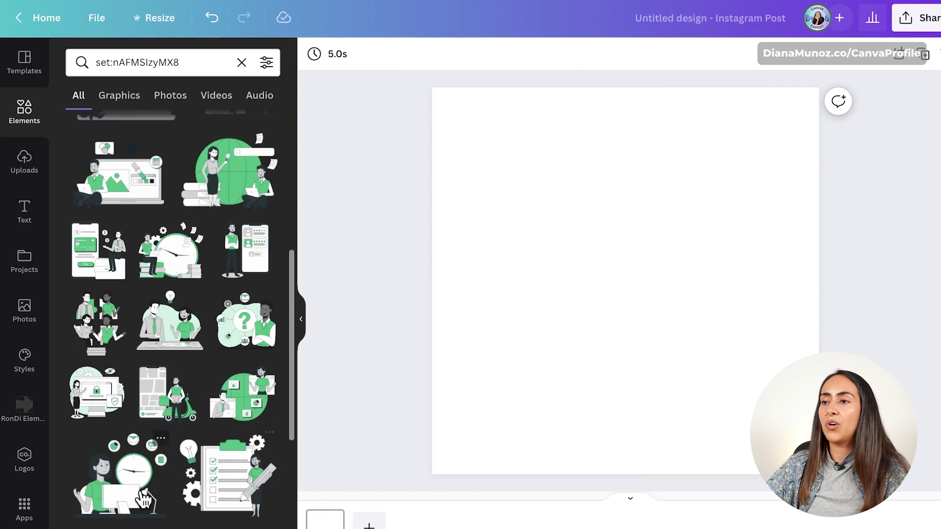
scroll(144, 499, "up", 3)
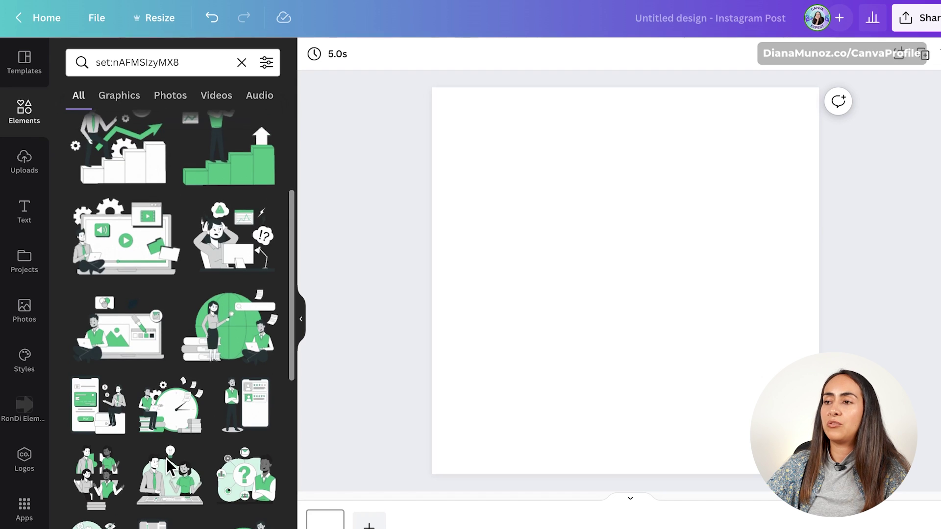
scroll(166, 458, "up", 4)
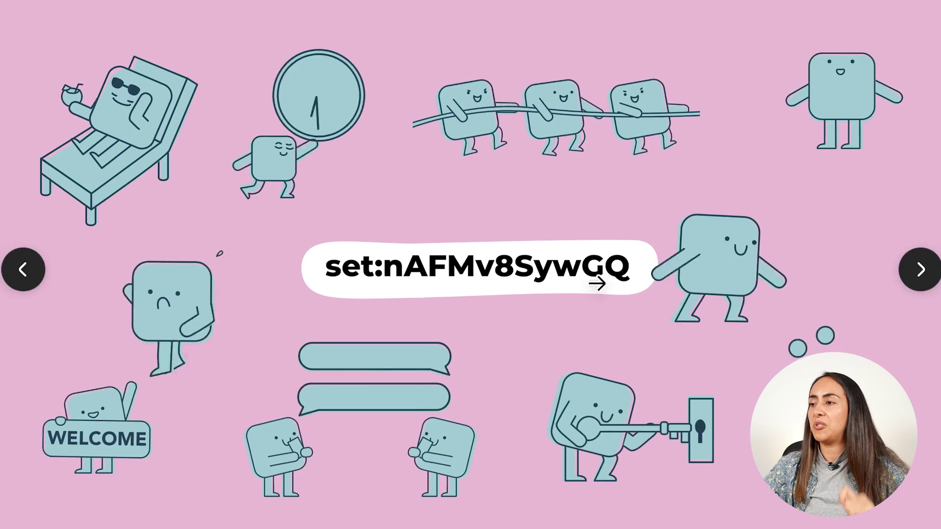
Copy the code set:nAFMv8SywGQ from the slide and search the elements library for it
left_click_drag(607, 267, 476, 266)
left_click_drag(624, 267, 318, 265)
right_click(353, 264)
left_click(420, 294)
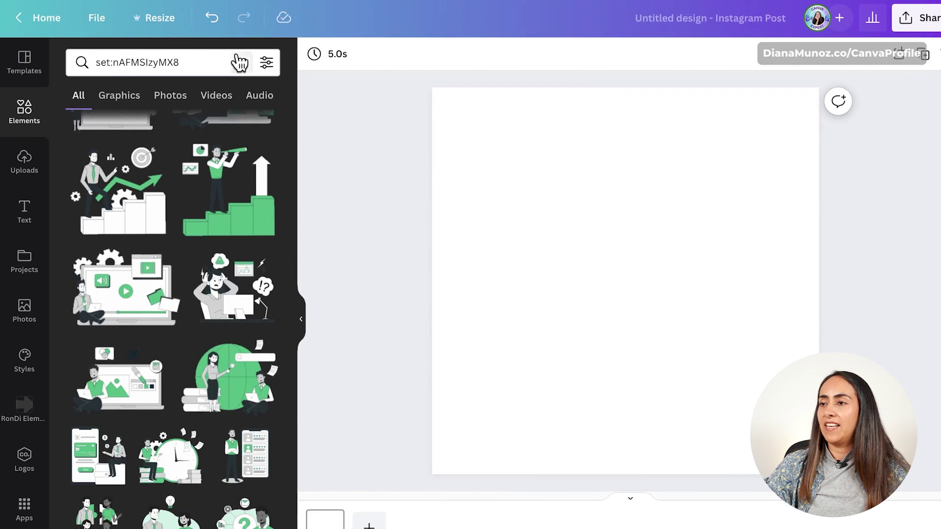
left_click(240, 62)
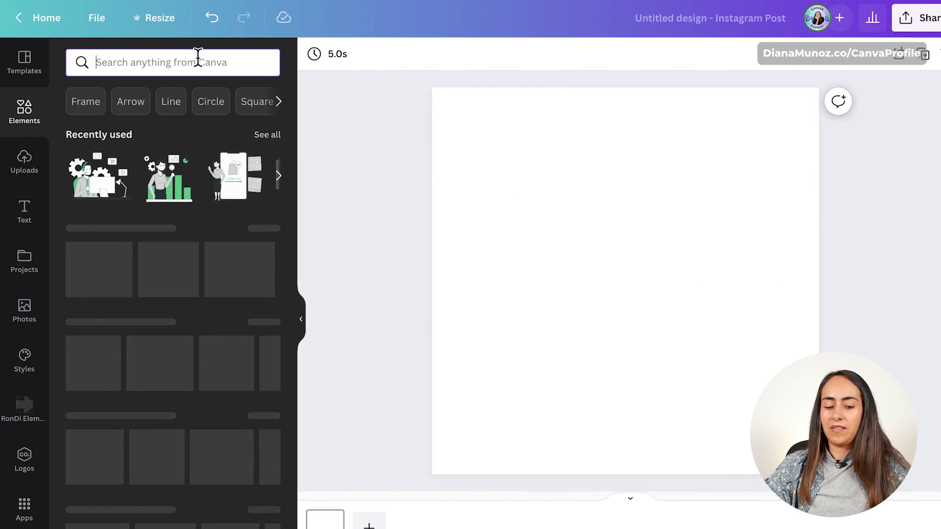
key("ctrl+v")
key("Return")
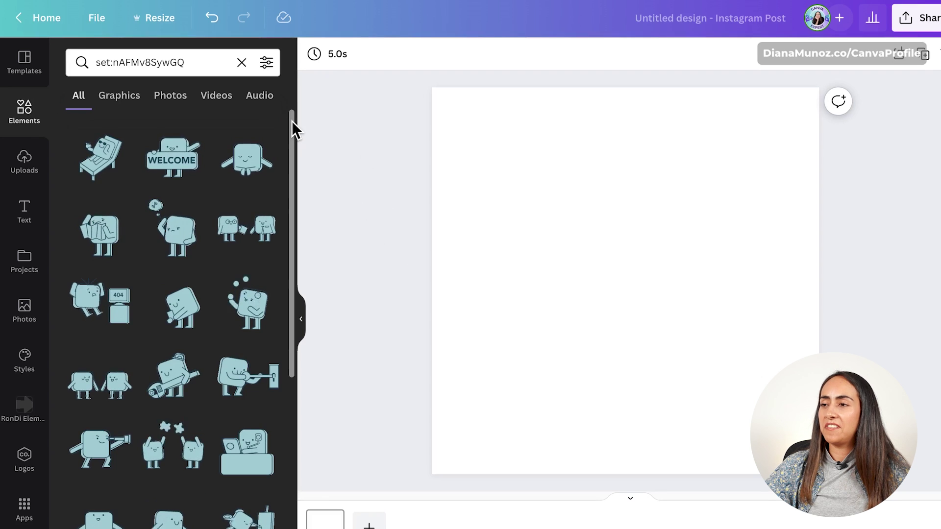
Try out the trophy-holding and rope-pulling square character illustrations on the page, removing each one
left_click_drag(292, 122, 293, 357)
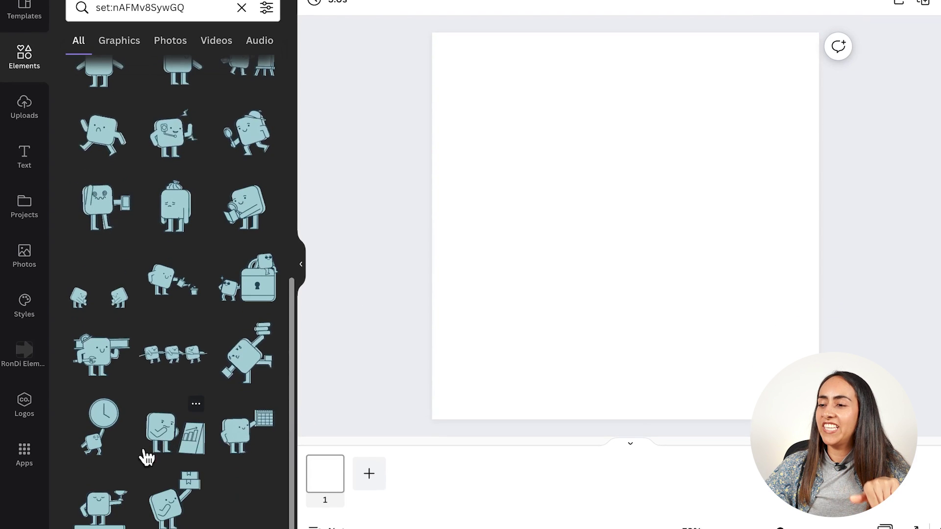
left_click(102, 504)
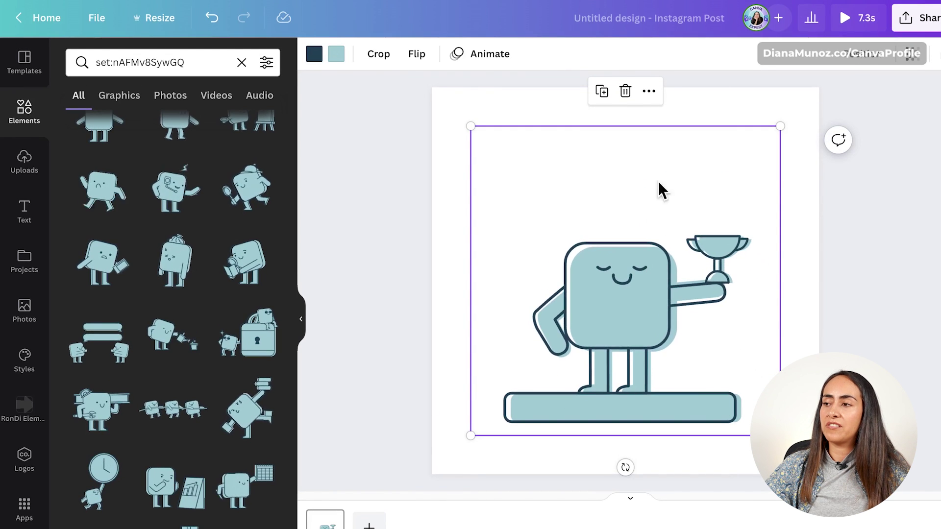
left_click(625, 92)
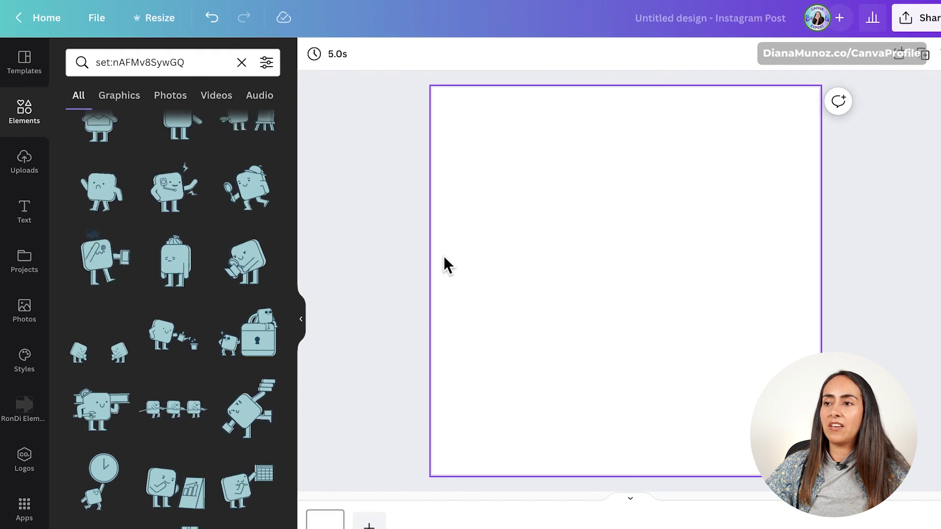
left_click(392, 259)
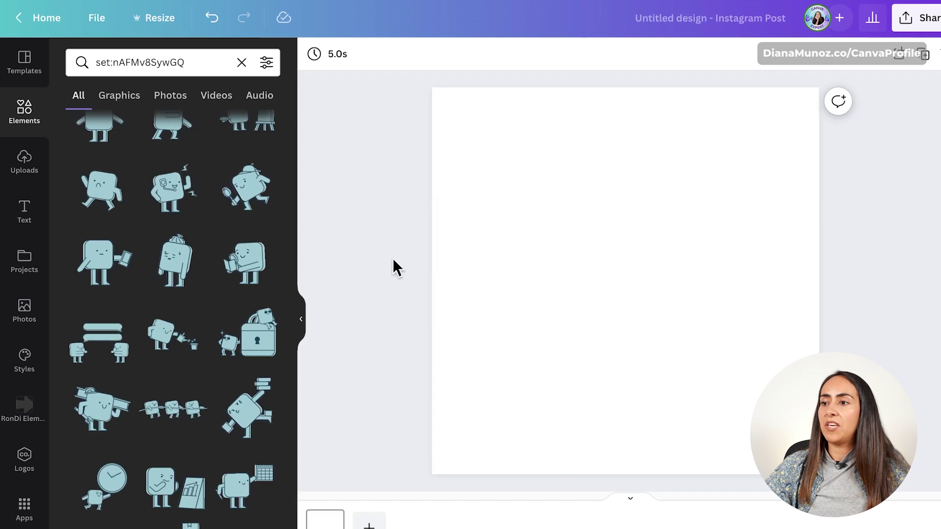
left_click(177, 417)
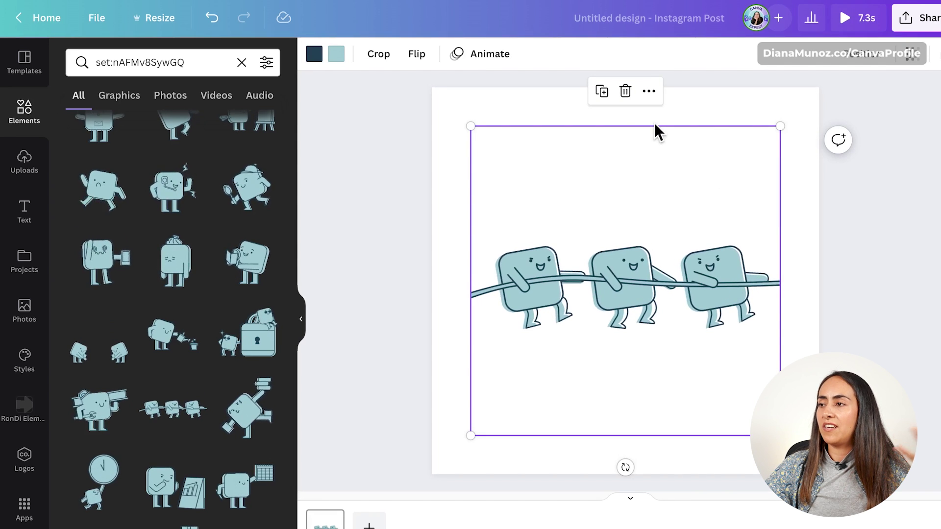
left_click(627, 94)
Try out the characters thinking beside a bar chart and standing under a lightning bolt, removing each one from the page
left_click(176, 489)
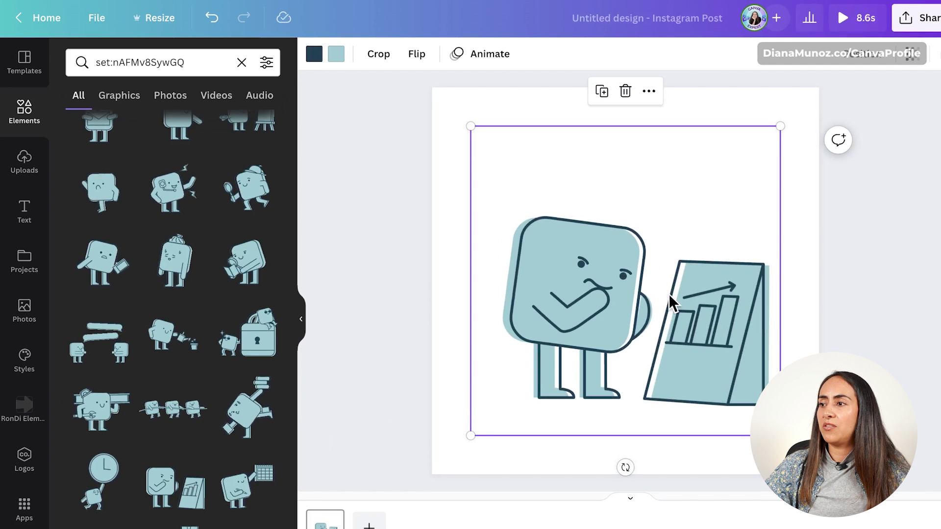
scroll(196, 395, "up", 3)
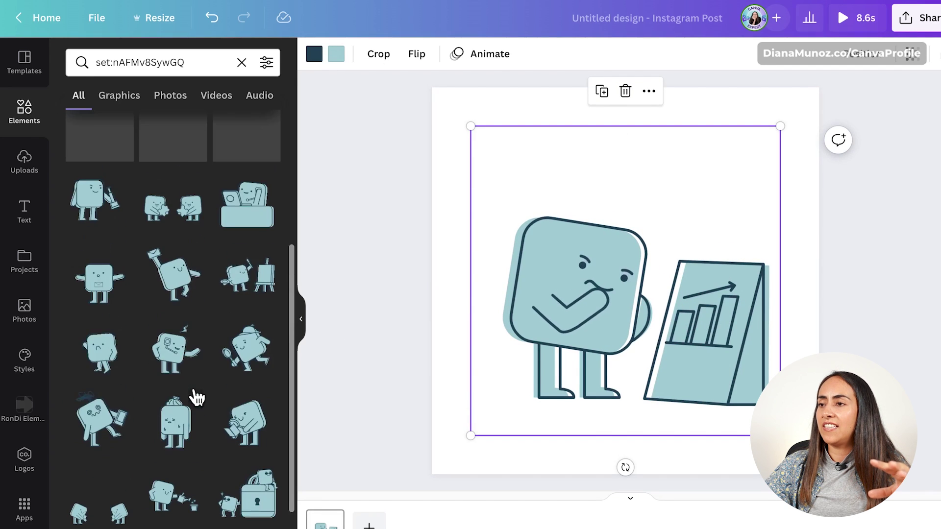
left_click(625, 92)
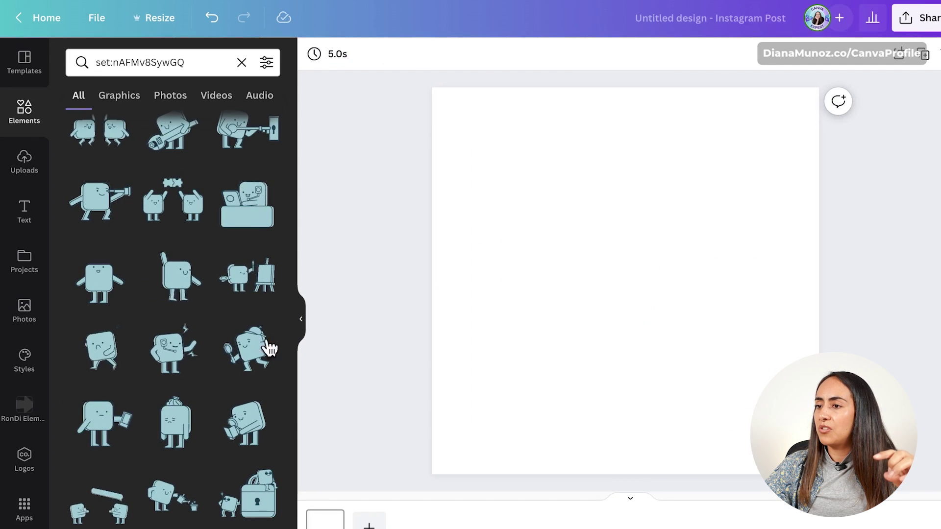
left_click(173, 353)
scroll(199, 392, "up", 1)
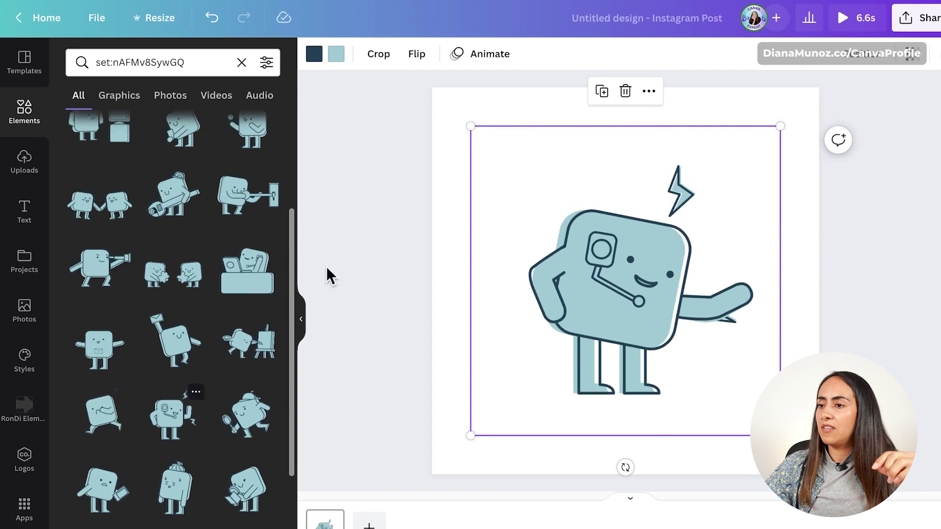
left_click(625, 92)
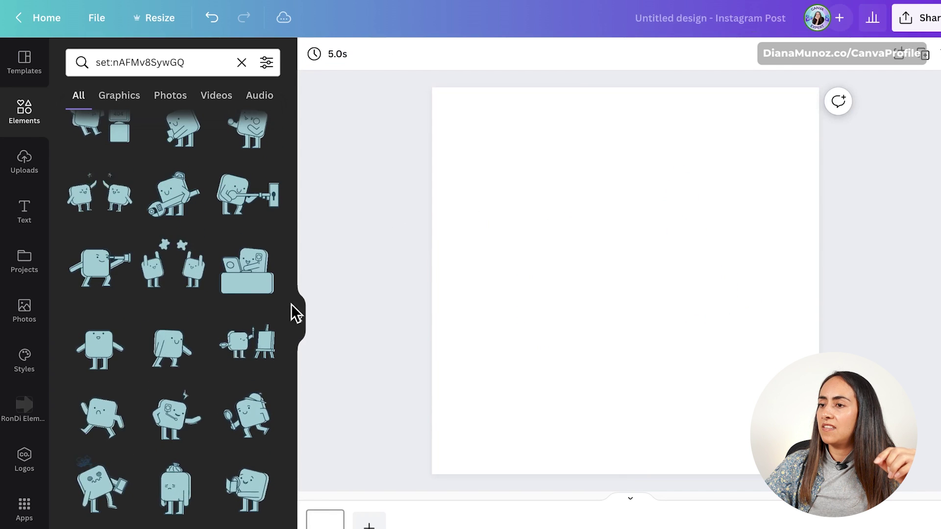
Try out the characters waving an envelope and sitting at a desk with a laptop, removing each one from the page
left_click(177, 353)
scroll(219, 380, "up", 3)
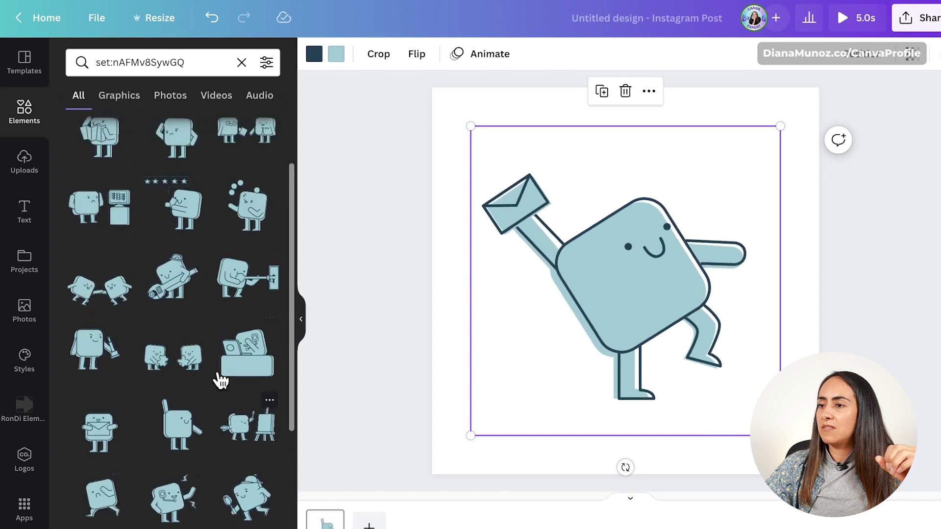
left_click(625, 91)
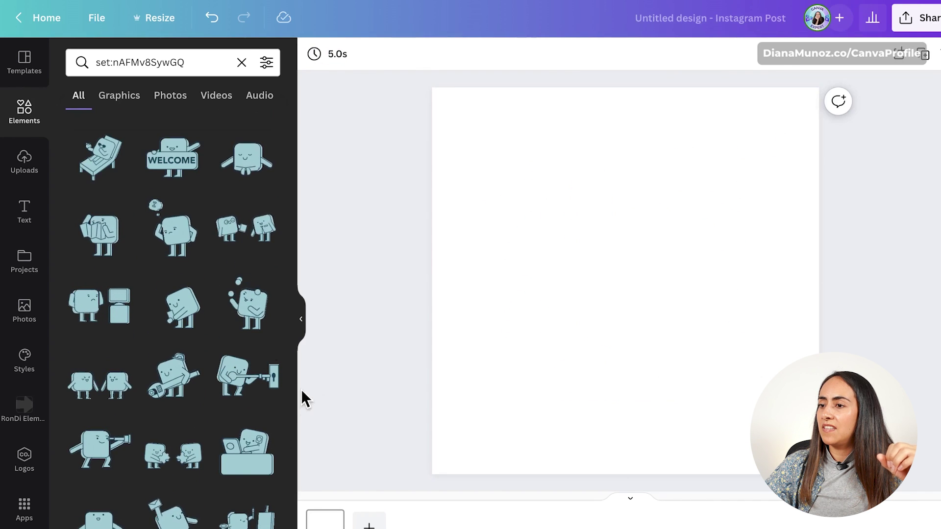
left_click(230, 461)
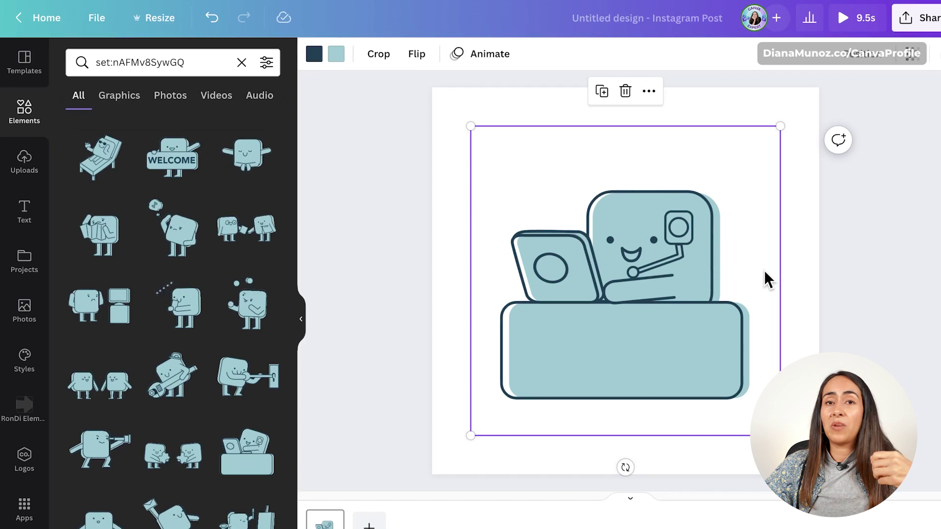
left_click(625, 91)
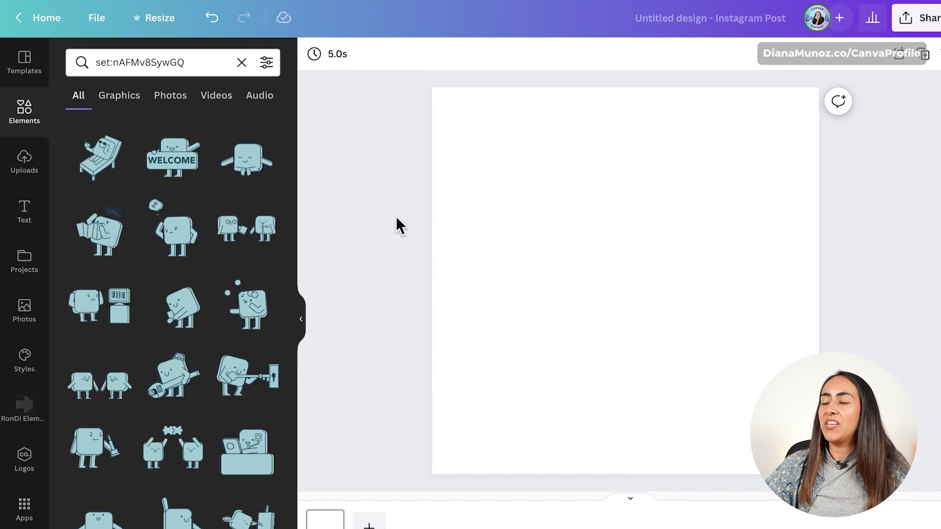
Try out the meditating, deck-chair and phone-holding square character illustrations on the page, one at a time
left_click(251, 169)
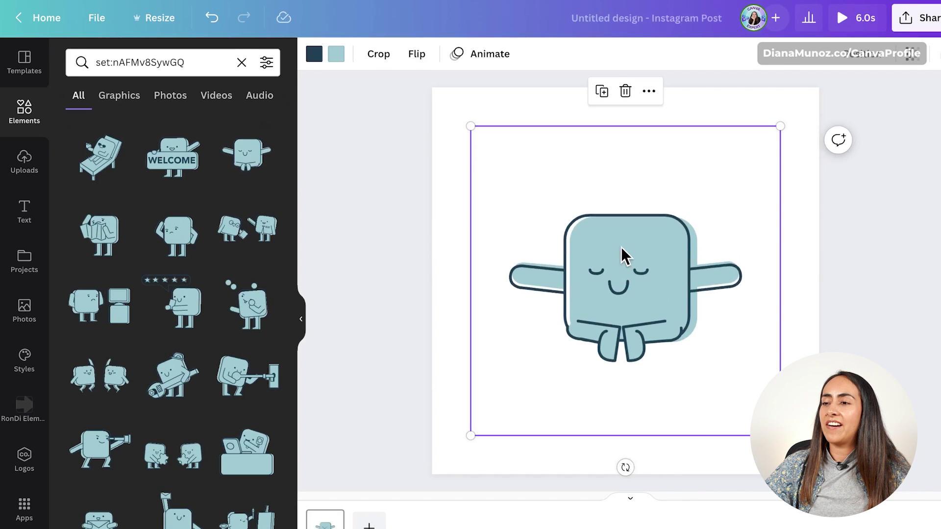
left_click(625, 91)
left_click(87, 152)
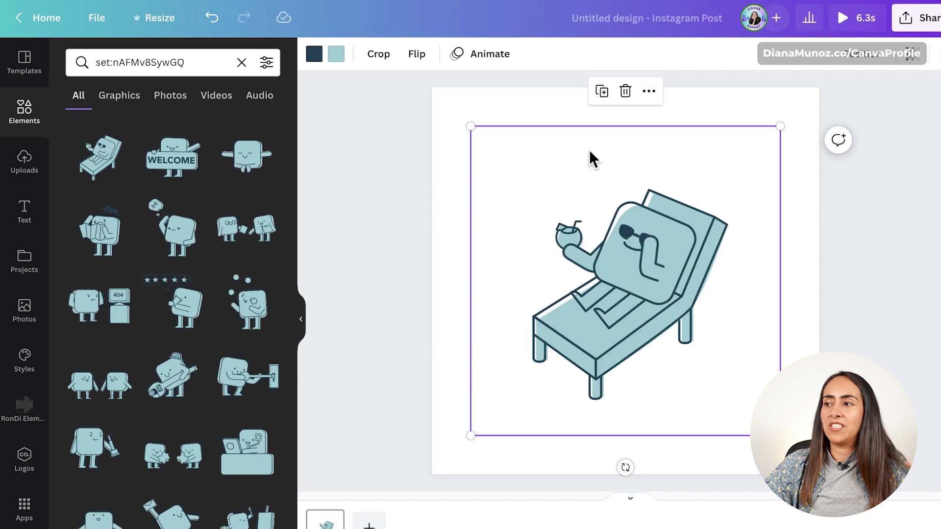
left_click(625, 93)
left_click(174, 325)
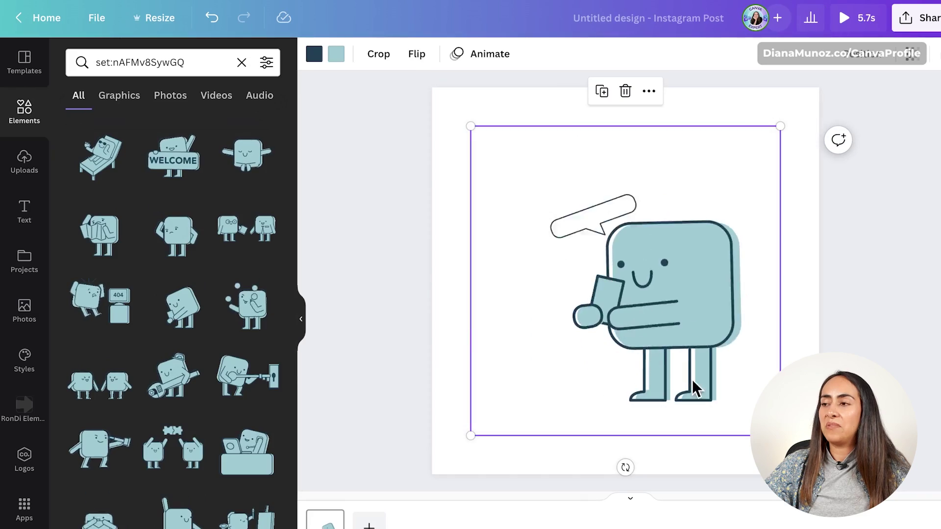
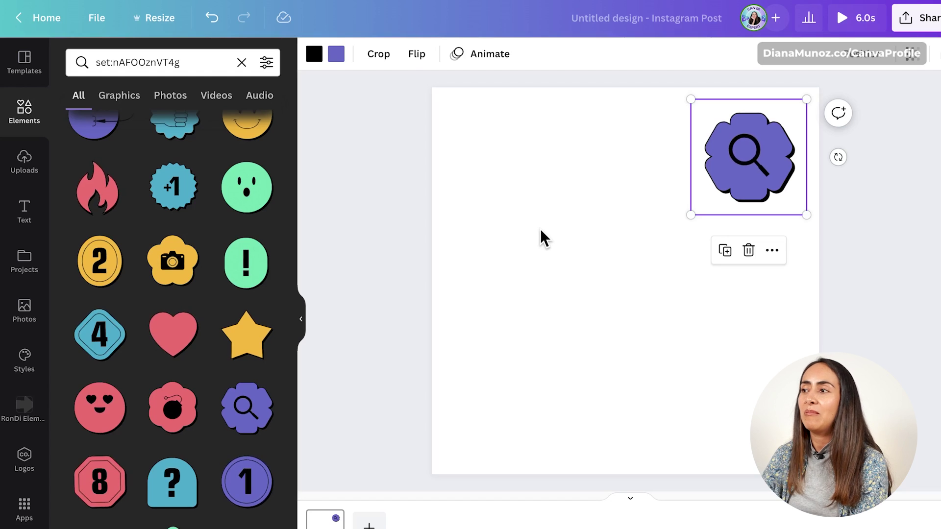
scroll(177, 300, "up", 2)
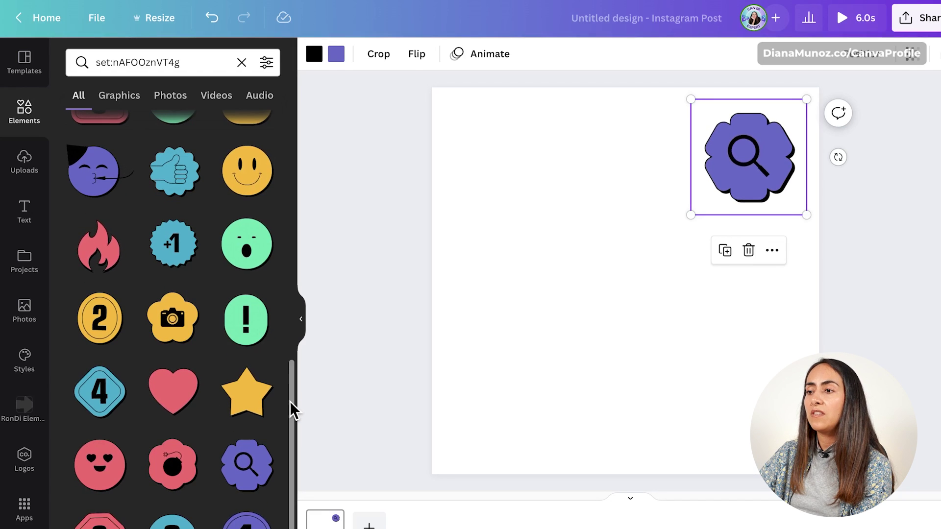
left_click_drag(289, 400, 289, 389)
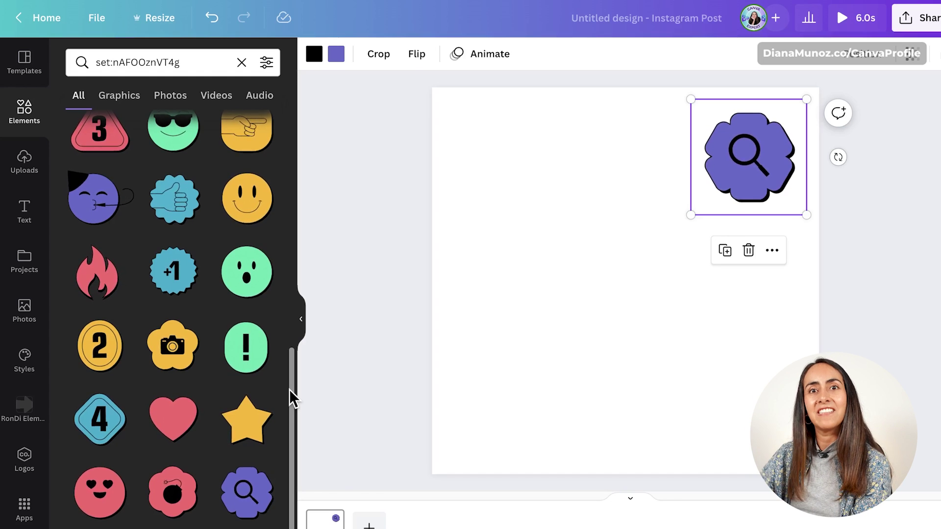
scroll(289, 389, "up", 1)
scroll(289, 389, "up", 5)
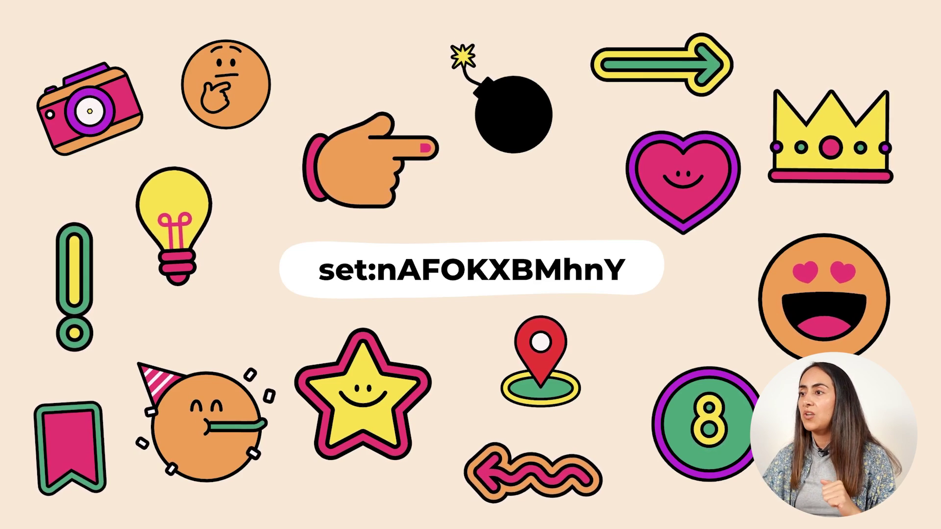
Copy the code set:nAFOKXBMhnY from the slide and search the elements library for it
mouse_move(779, 358)
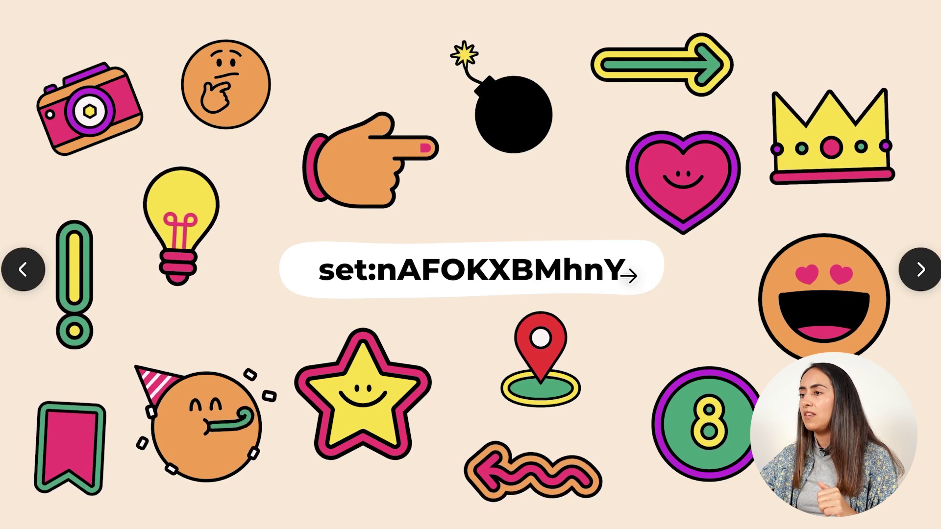
left_click_drag(630, 269, 319, 272)
right_click(330, 272)
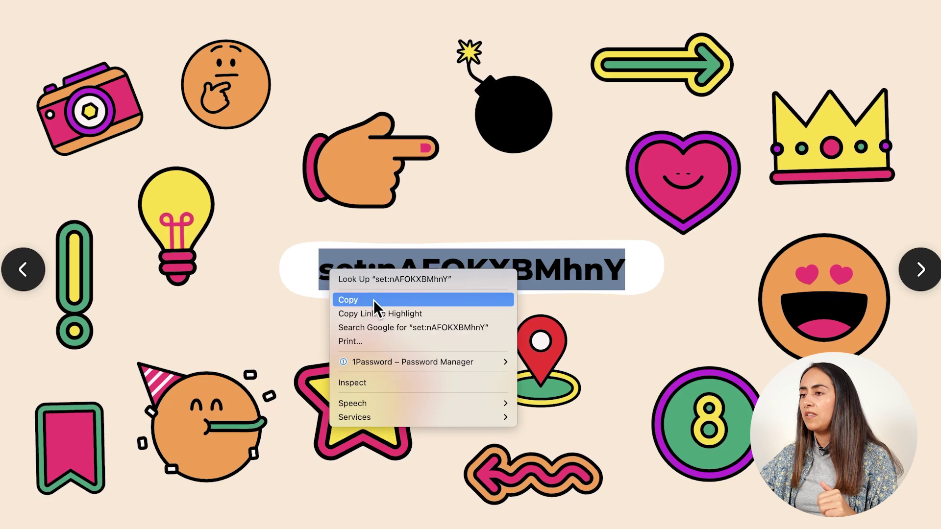
left_click(373, 300)
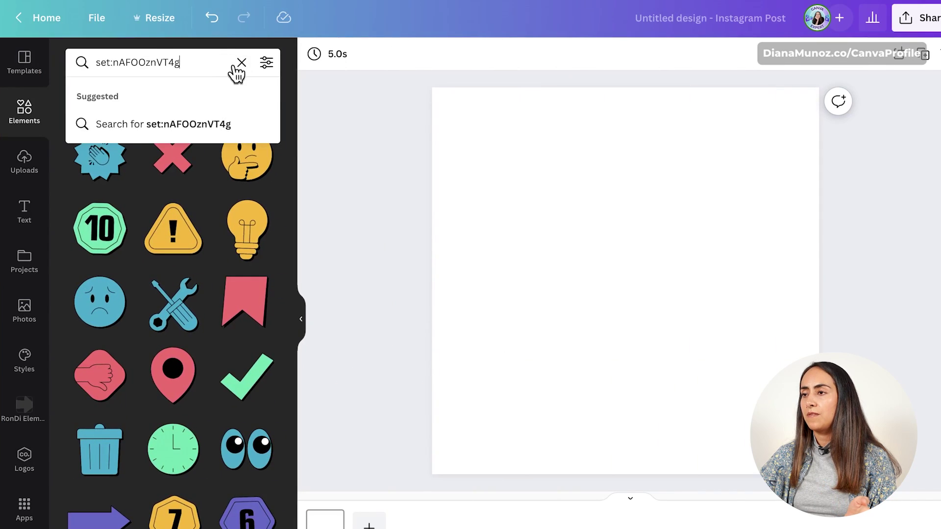
left_click(238, 61)
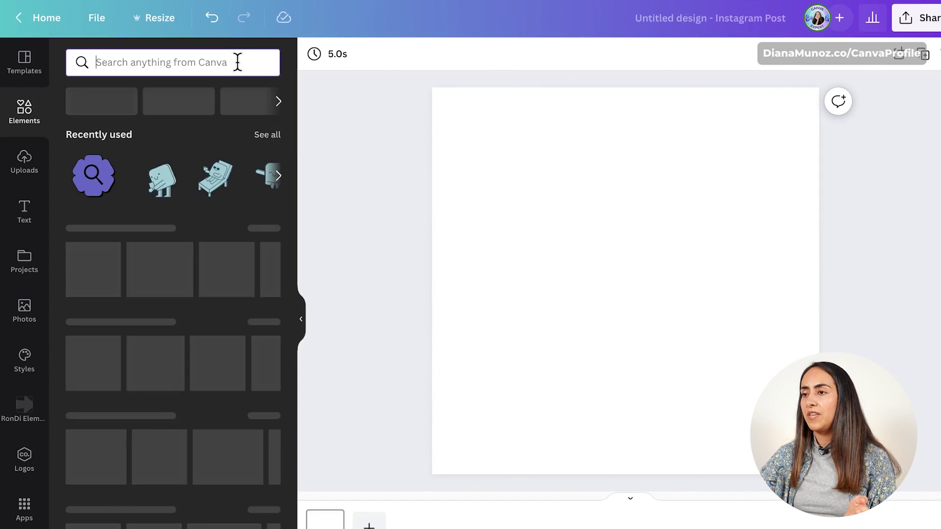
key("ctrl+v")
key("Return")
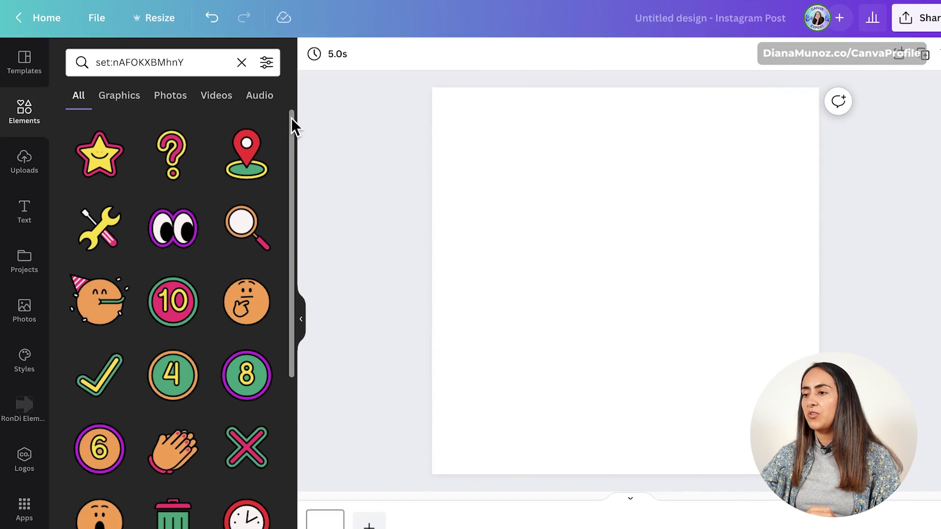
Try out the pink and green bookmark sticker on the page and remove it
left_click_drag(291, 117, 293, 156)
scroll(278, 204, "down", 7)
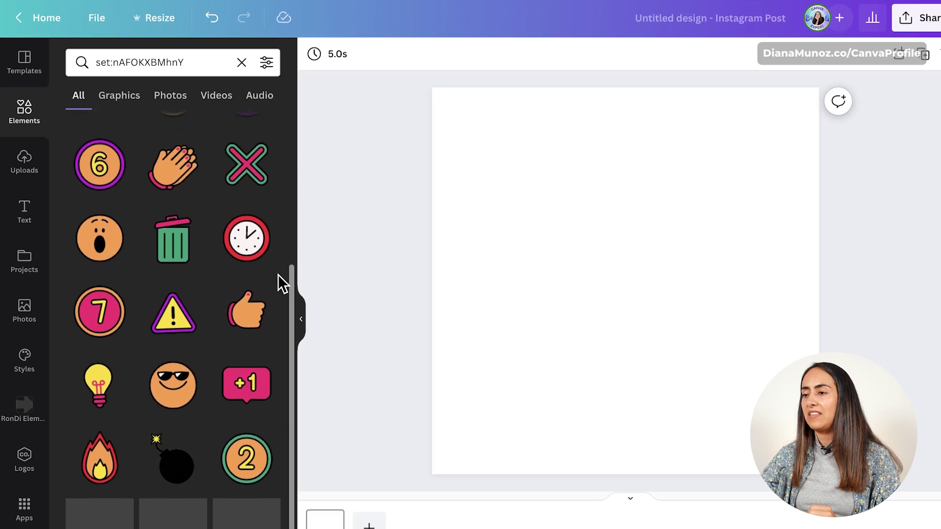
scroll(284, 343, "down", 5)
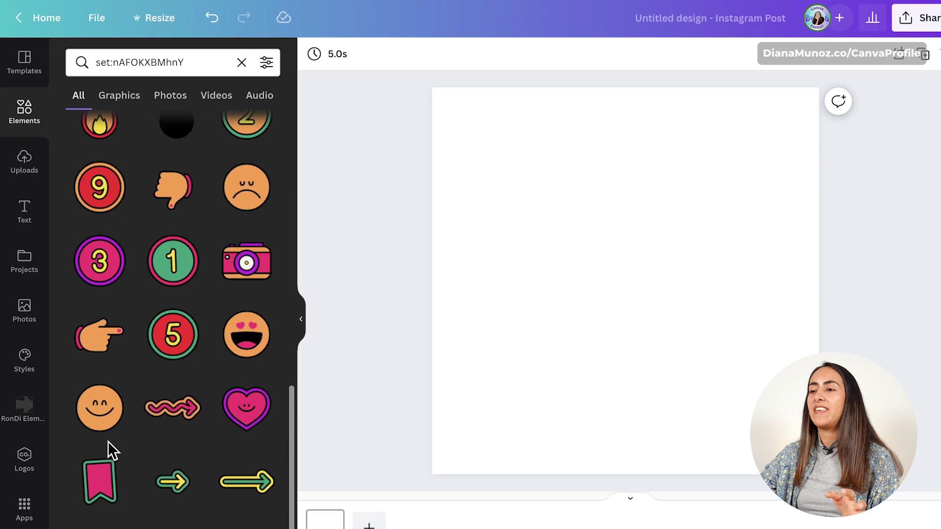
left_click(99, 481)
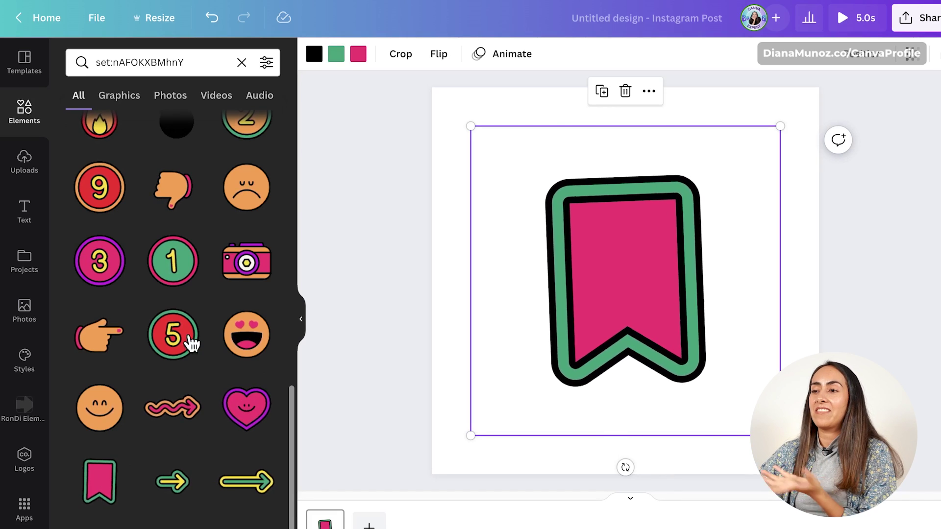
left_click(625, 92)
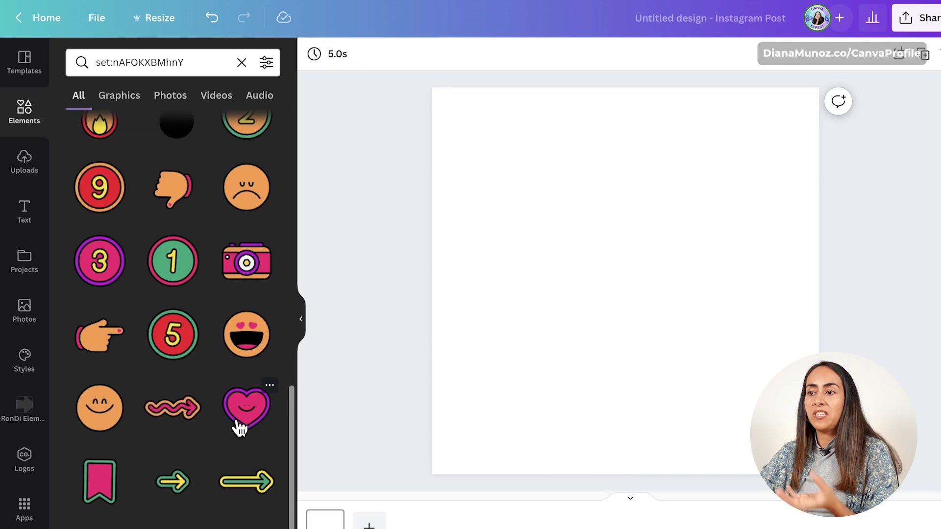
scroll(241, 428, "up", 1)
scroll(240, 427, "up", 6)
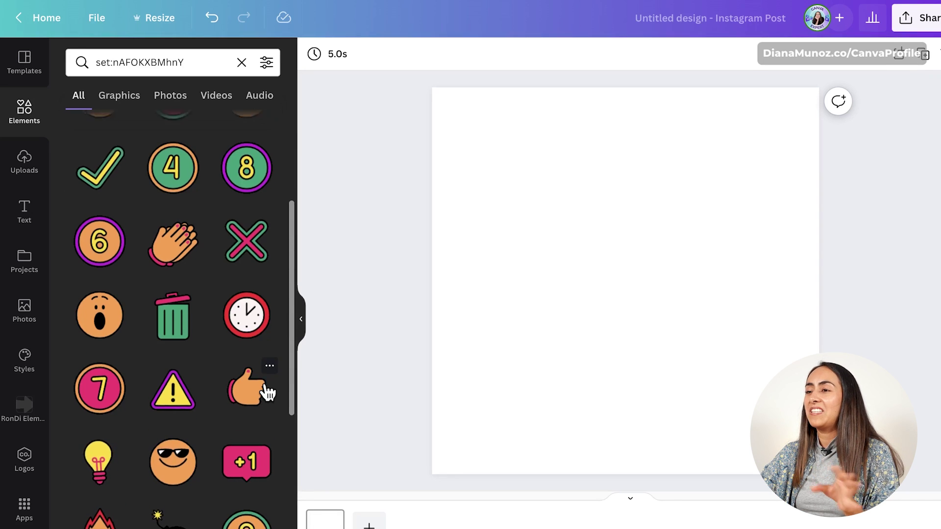
scroll(267, 390, "up", 3)
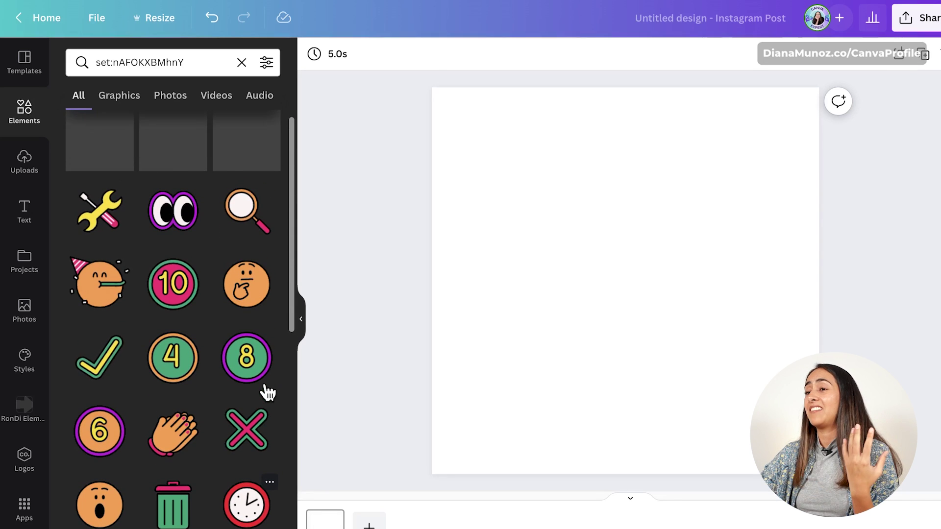
scroll(268, 391, "up", 1)
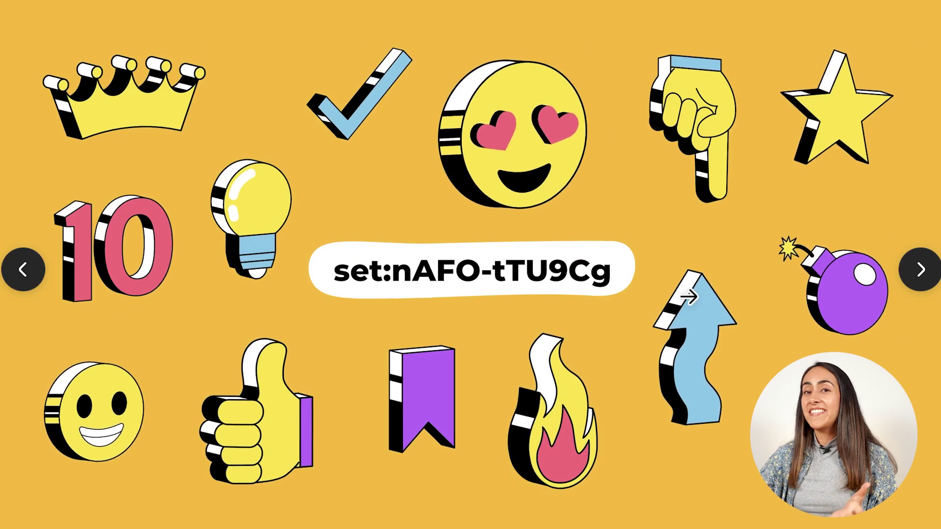
Copy the code set:nAFO-tTU9Cg from the slide and search the elements library for it
left_click_drag(612, 269, 336, 269)
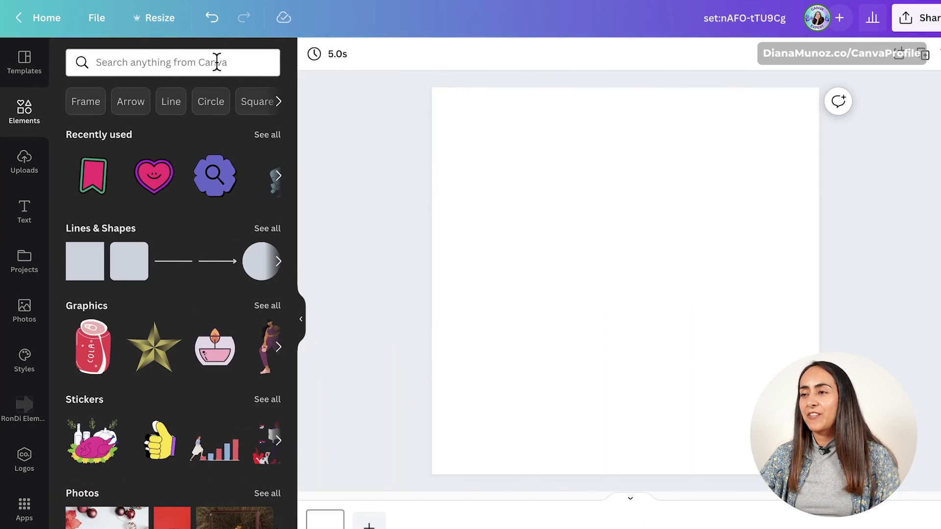
left_click(217, 63)
key("ctrl+v")
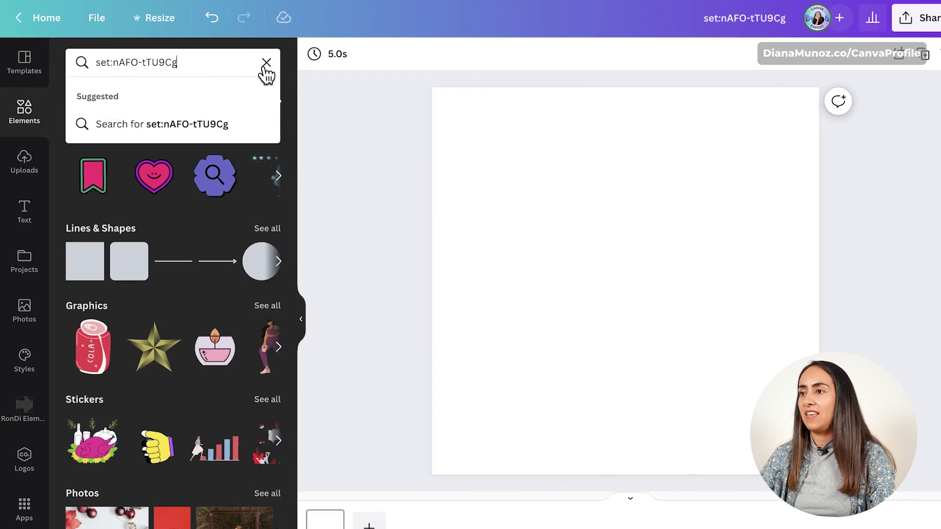
key("Return")
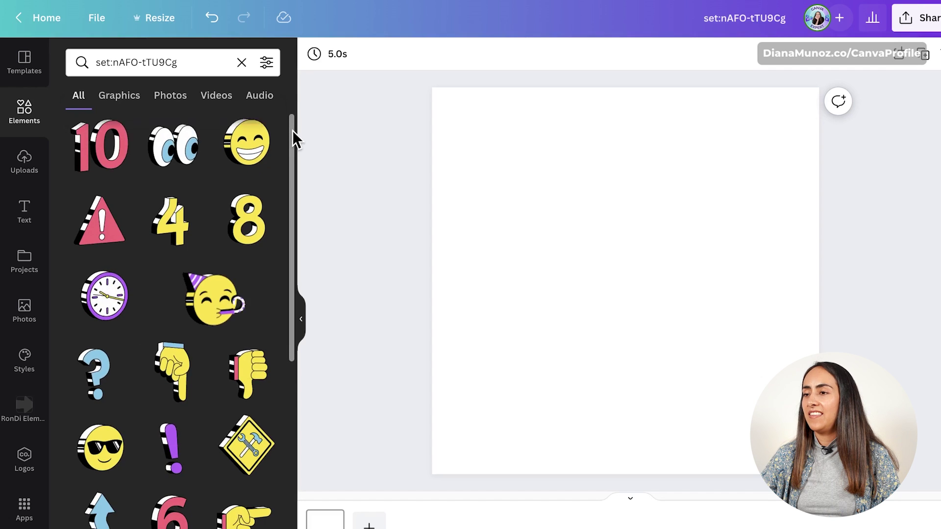
Try out the purple 3D bookmark sticker from the collection on the page and remove it
left_click_drag(292, 131, 285, 357)
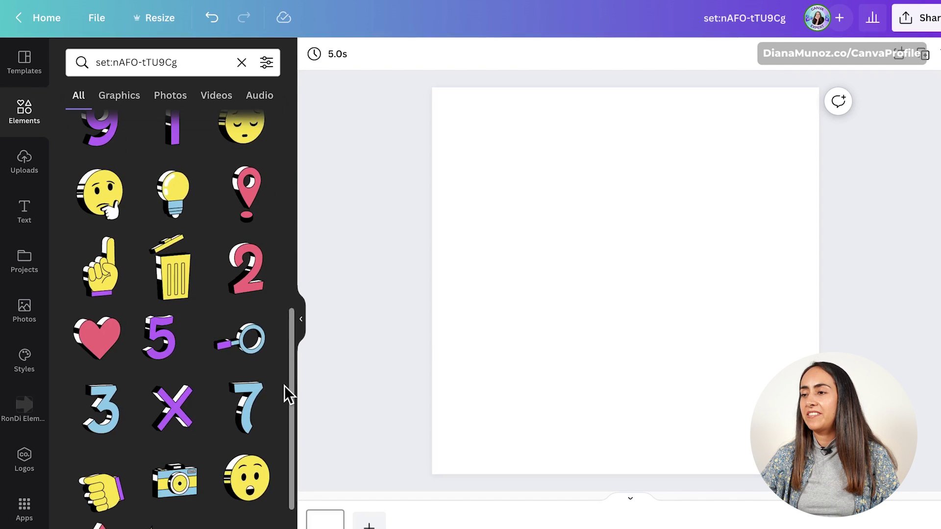
scroll(284, 392, "down", 5)
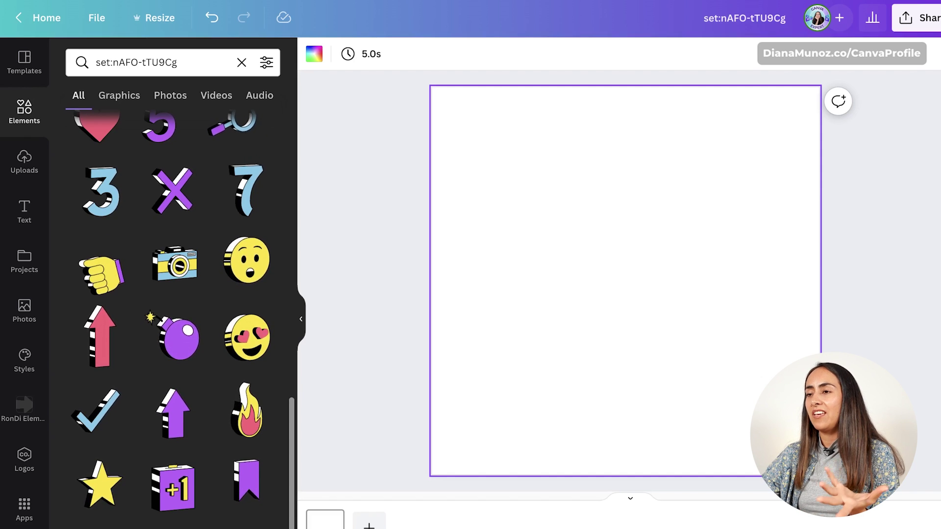
scroll(172, 319, "up", 3)
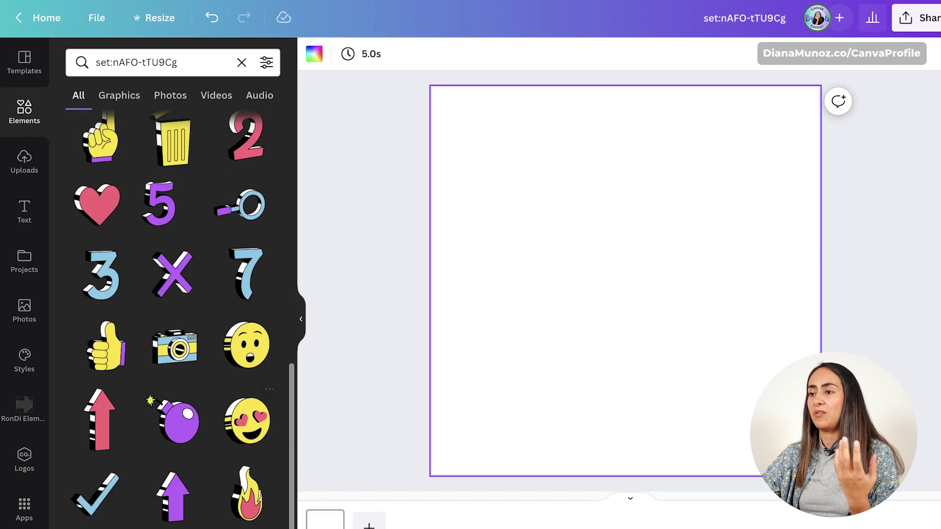
scroll(171, 318, "down", 1)
left_click(246, 514)
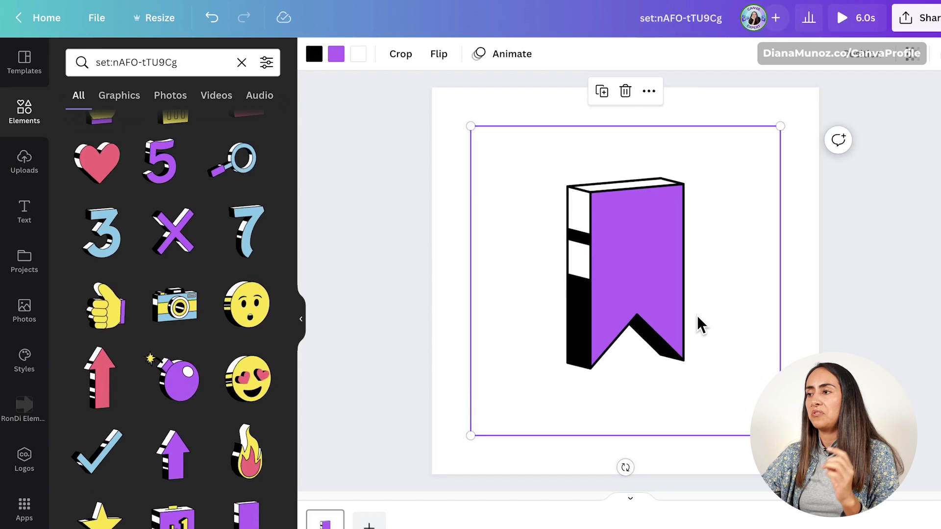
left_click(624, 92)
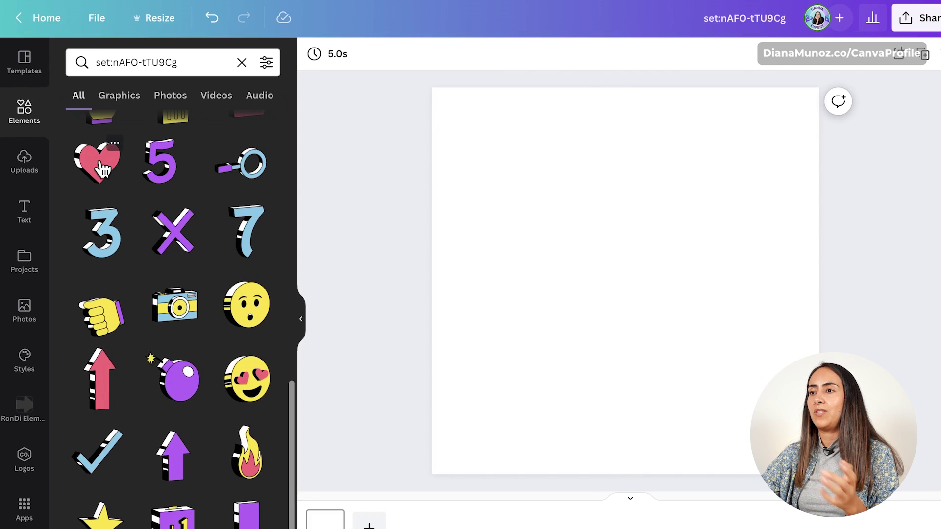
Try out the 3D heart sticker, remove it, and try out the surprised yellow face on the page
left_click(103, 169)
left_click(624, 92)
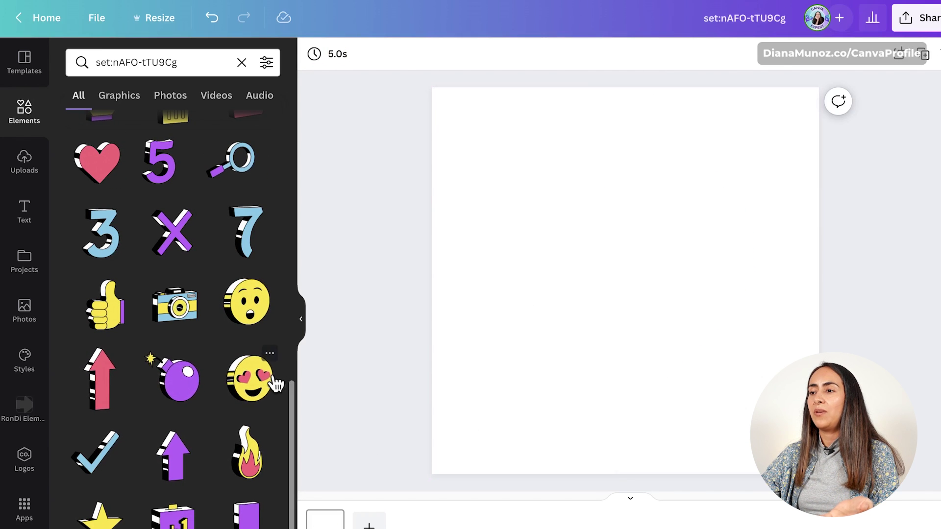
left_click(241, 306)
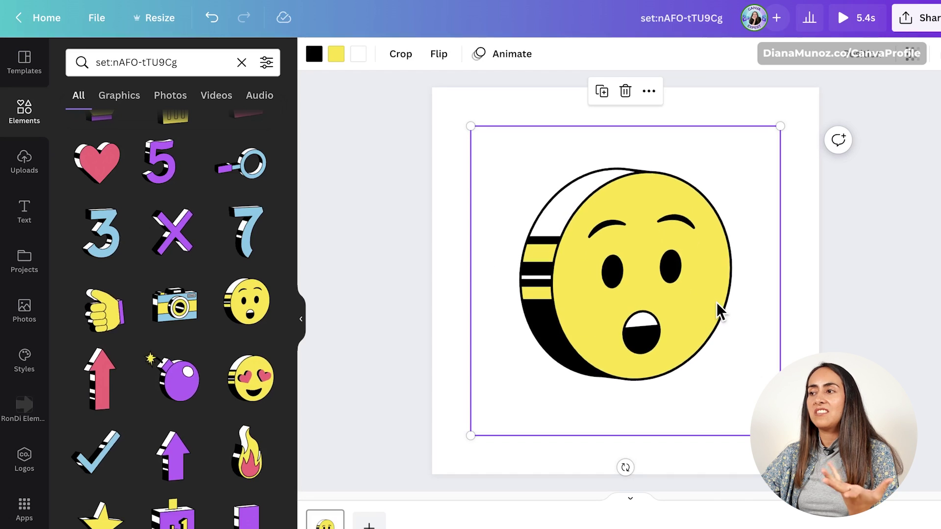
scroll(223, 483, "up", 5)
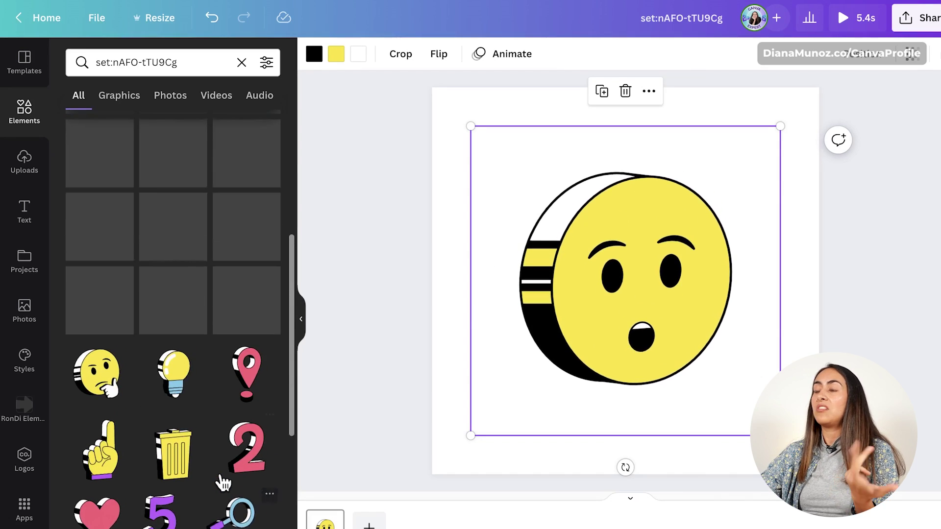
scroll(222, 482, "up", 5)
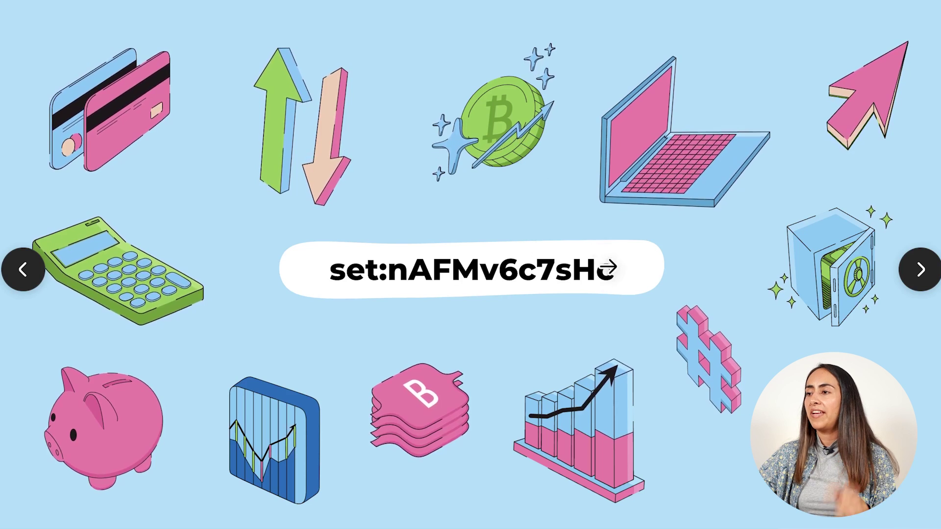
Copy the code set:nAFMv6c7sHc from the slide and search the elements library for it
left_click_drag(613, 269, 329, 271)
right_click(355, 269)
left_click(384, 297)
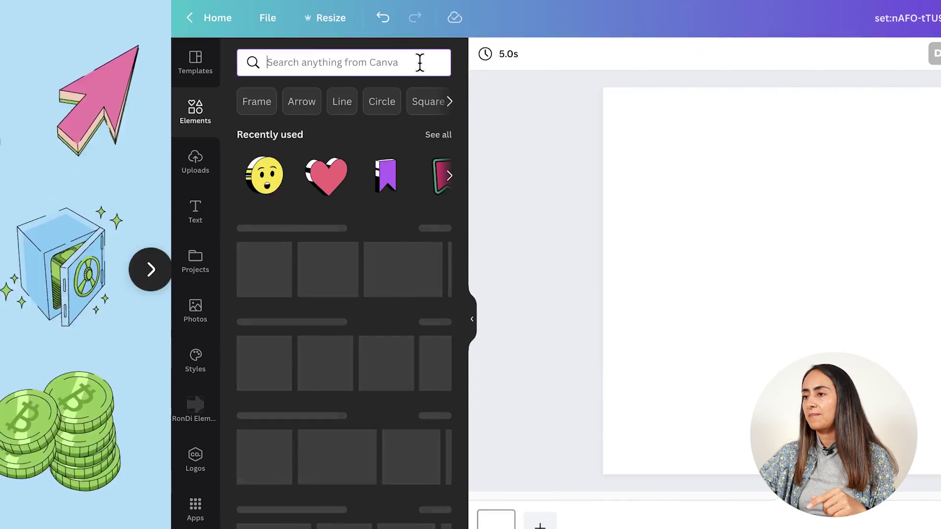
key("super+v")
key("Return")
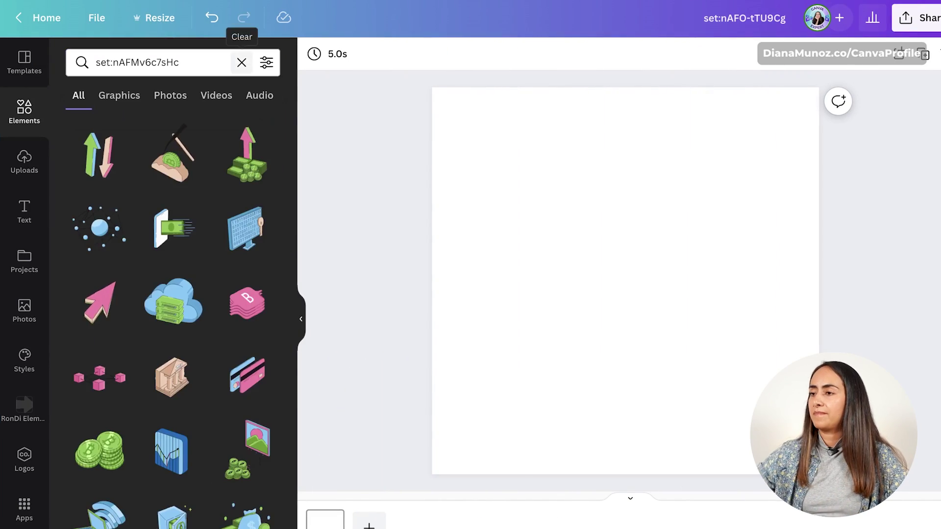
Try out the green bitcoin with sparkles and the pink and blue laptop on the page, removing each one
scroll(290, 134, "down", 2)
left_click_drag(292, 150, 310, 352)
left_click(247, 409)
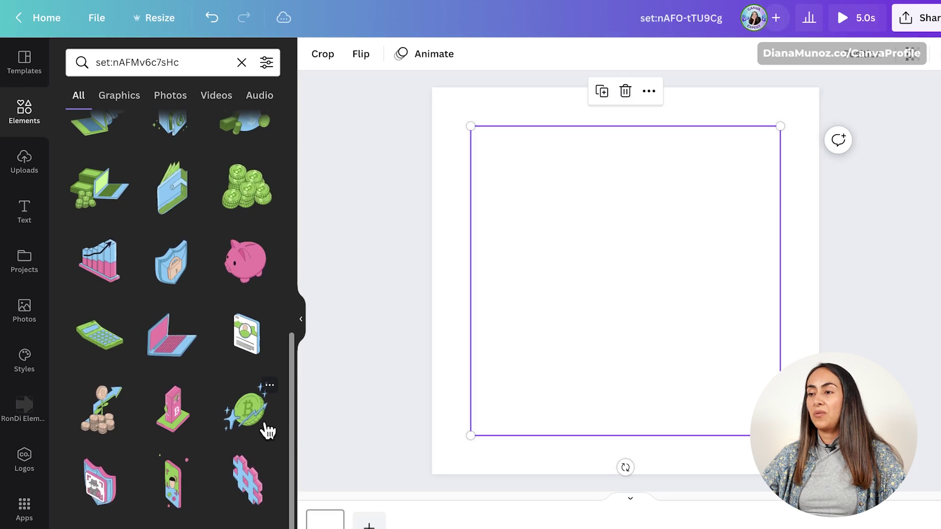
left_click(625, 92)
left_click(185, 345)
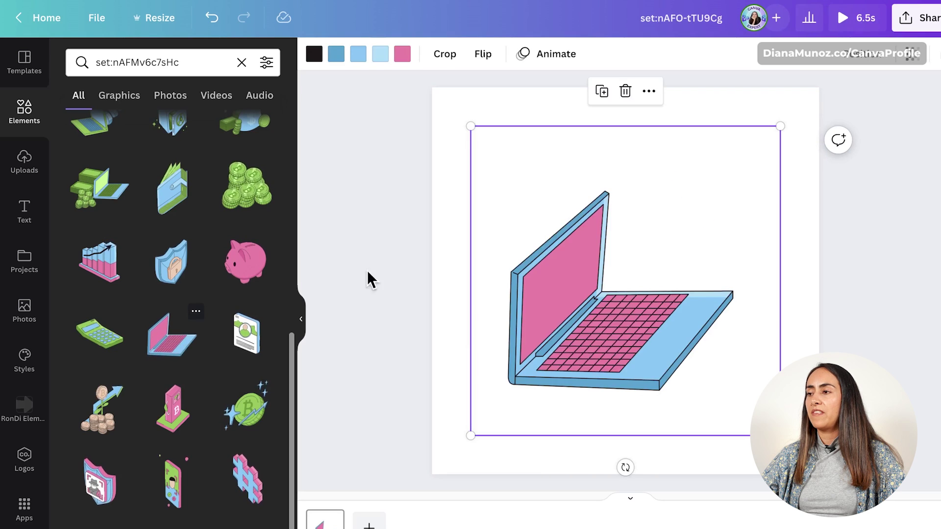
left_click(628, 94)
Try out the padlock shield, the rising bar chart and the coin plant with an arrow, removing each one from the page
left_click(186, 273)
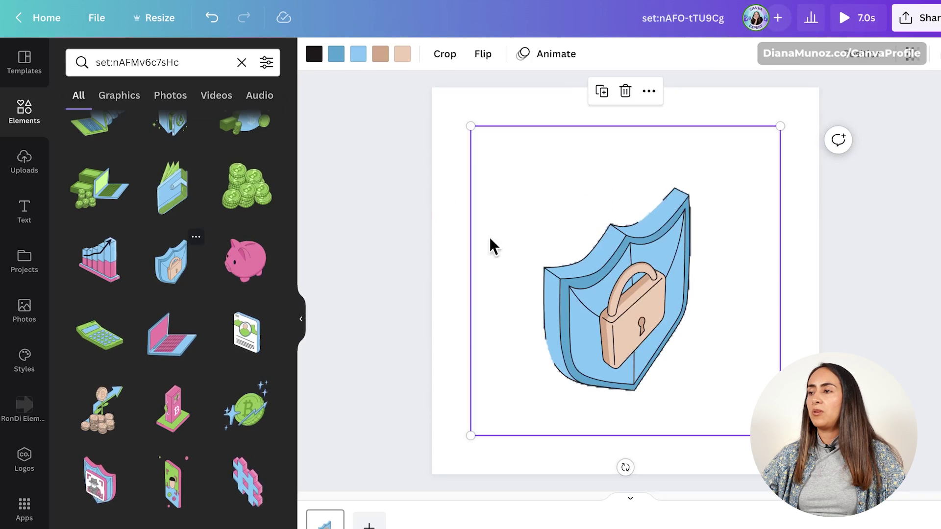
left_click(625, 92)
left_click(100, 262)
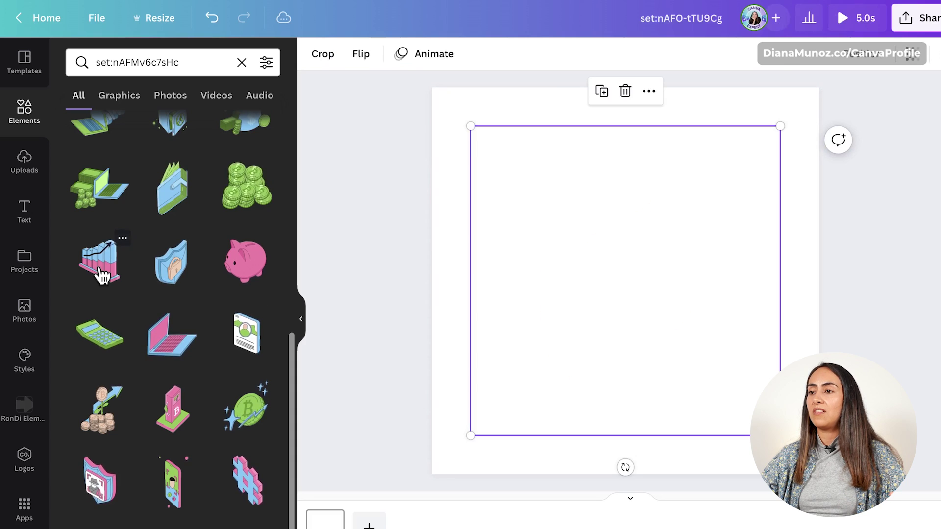
left_click(625, 93)
left_click(98, 412)
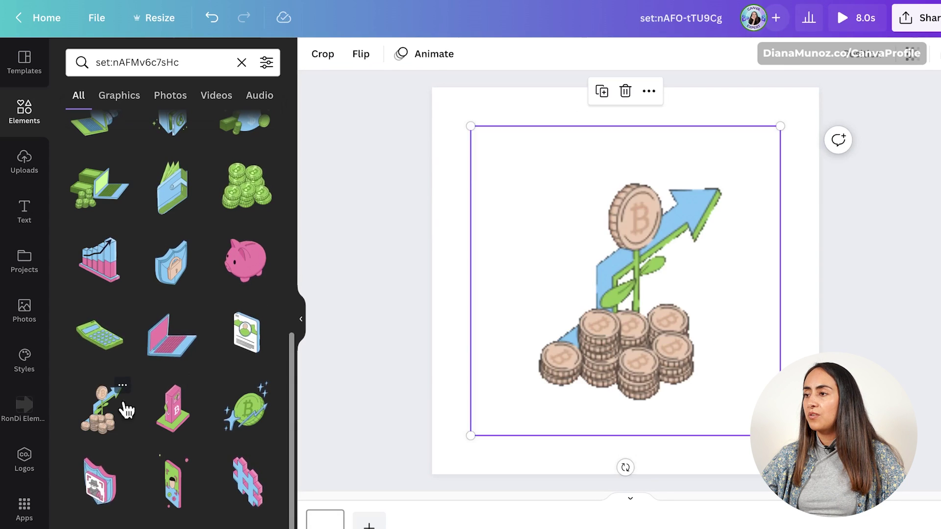
left_click(625, 91)
Try out the pink NFT hexagon illustration on the page and remove it
scroll(214, 524, "up", 5)
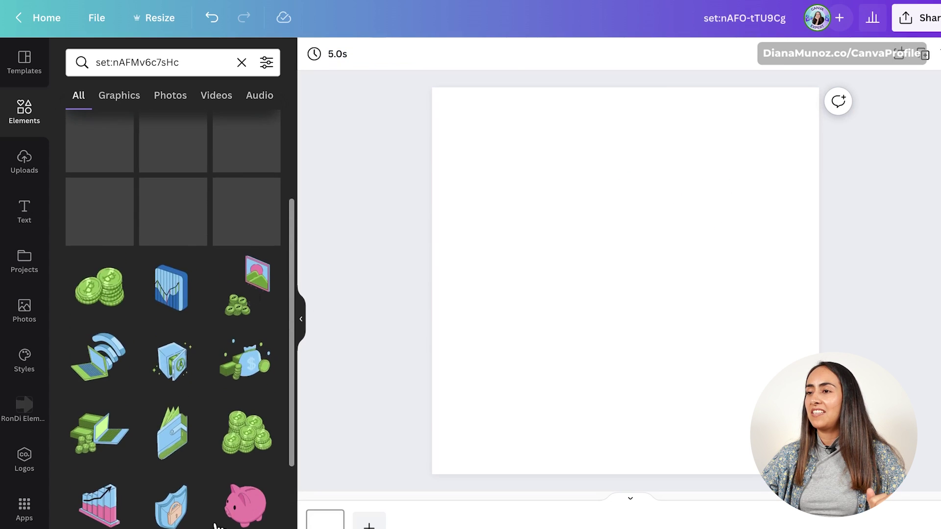
scroll(214, 524, "down", 5)
left_click(93, 528)
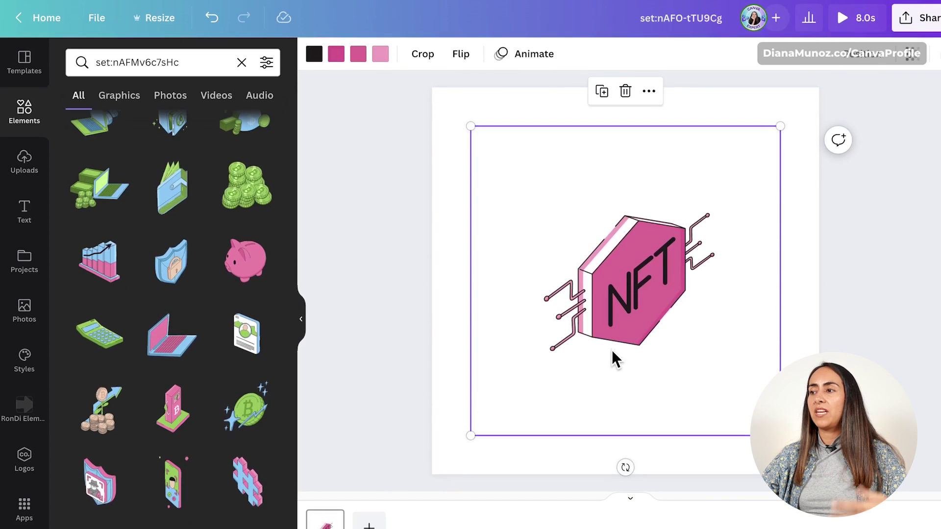
left_click(625, 91)
Try out the blue wallet full of banknotes and the money bag with cash, removing each one from the page
scroll(259, 321, "up", 1)
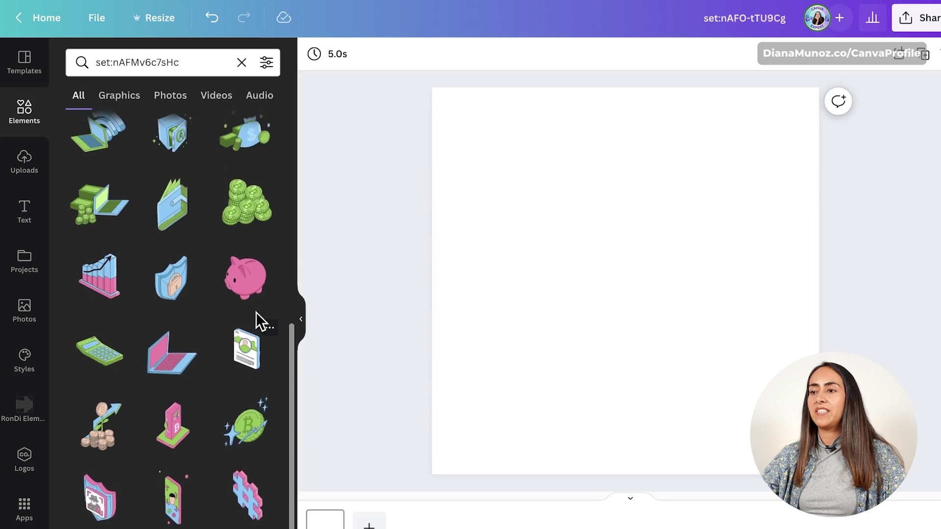
scroll(260, 321, "up", 3)
left_click(180, 338)
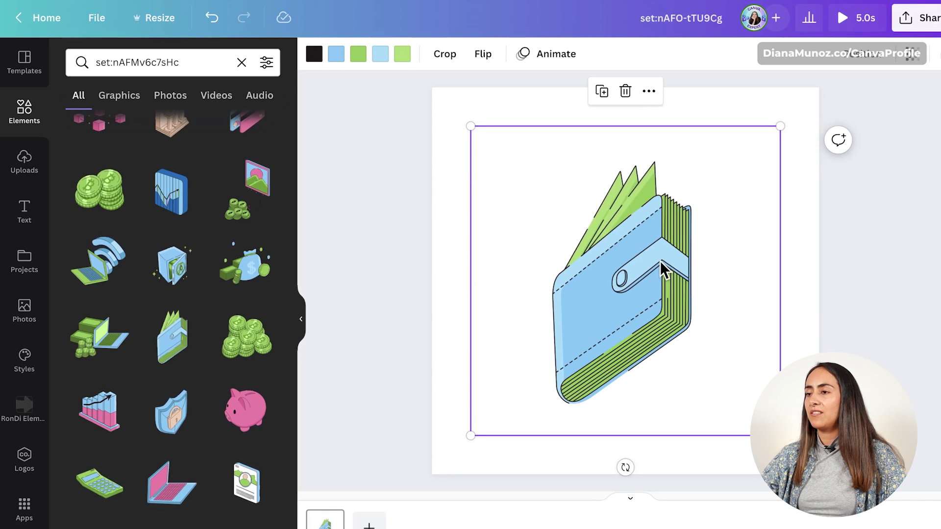
left_click(626, 94)
left_click(262, 275)
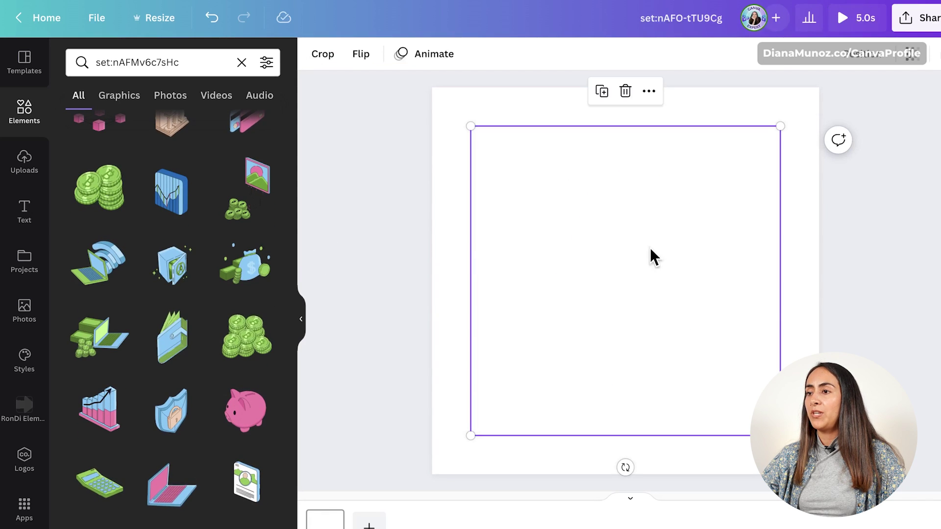
left_click(626, 92)
scroll(271, 343, "up", 5)
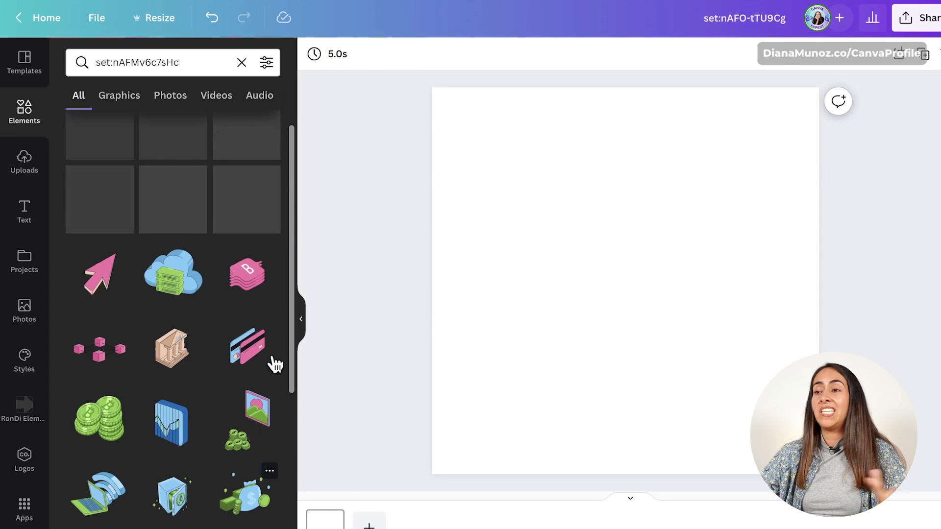
scroll(273, 361, "up", 1)
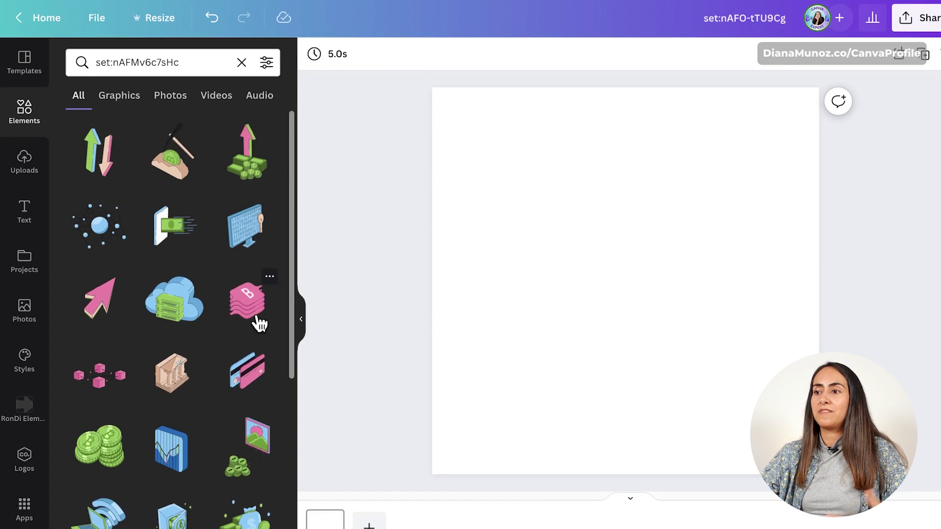